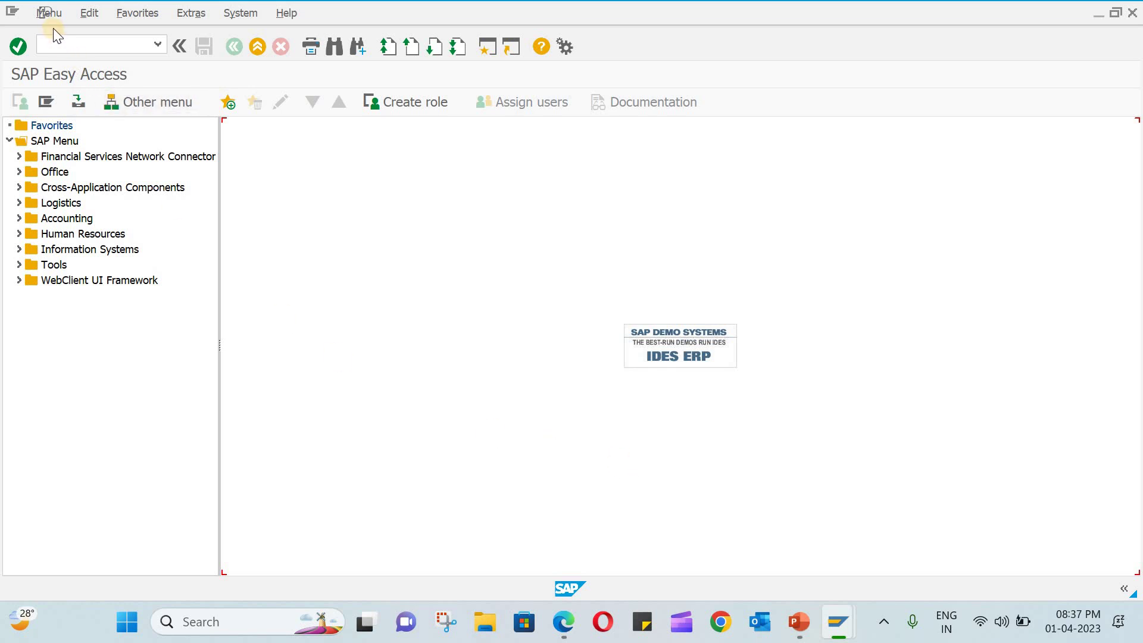
# Run KS01 and set controlling area ABCS in the Set Controlling Area dialog
pyautogui.click(98, 47)
pyautogui.write('ks01')
pyautogui.press('Return')
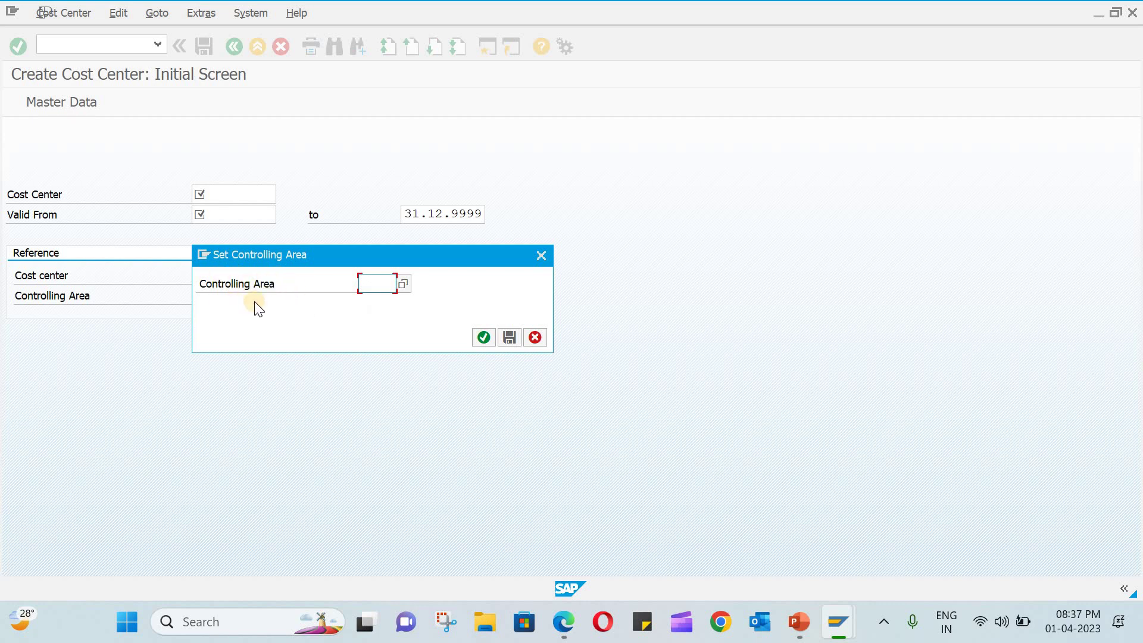
pyautogui.click(369, 285)
pyautogui.write('ab')
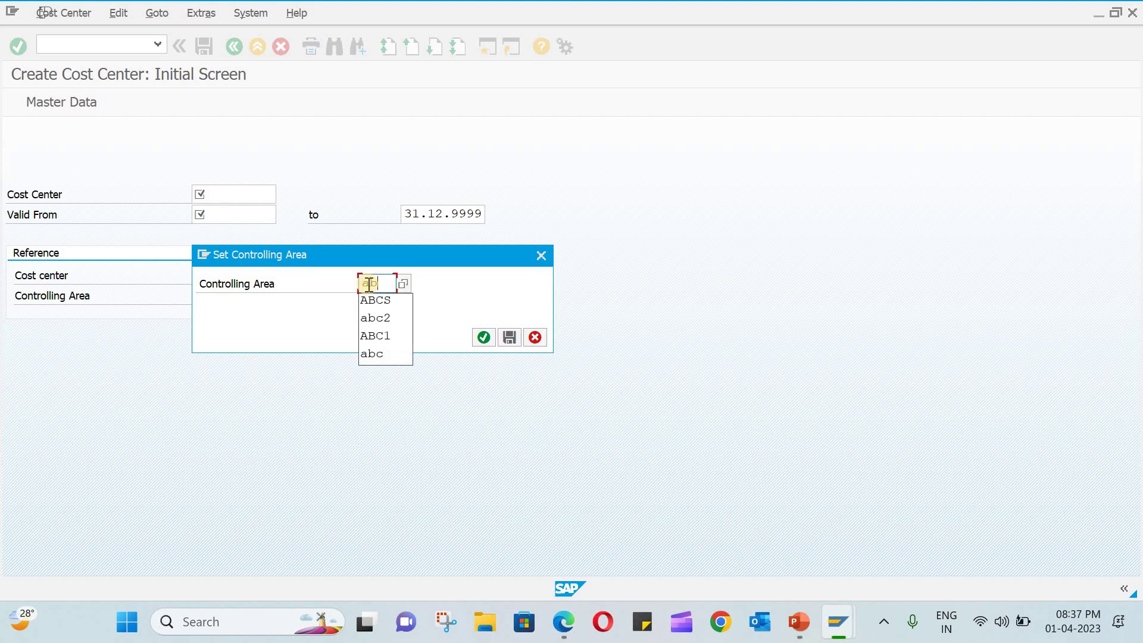
pyautogui.write('c')
pyautogui.press('Return')
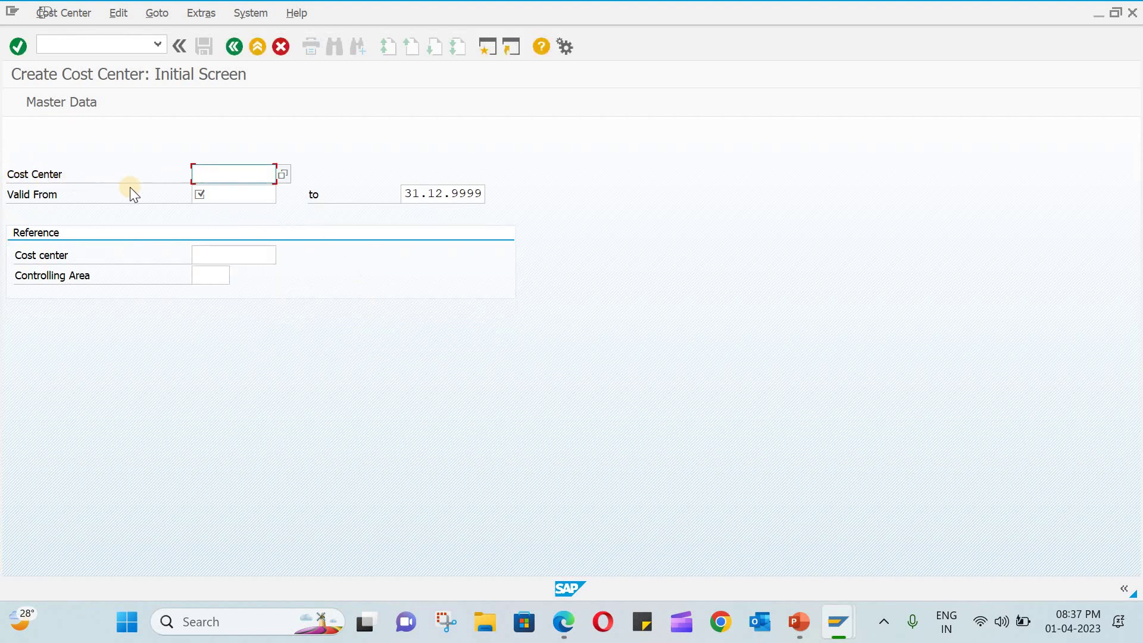
# Enter cost center ADM-100 valid from 01.04.2023 and continue to the Basic Screen
pyautogui.click(212, 176)
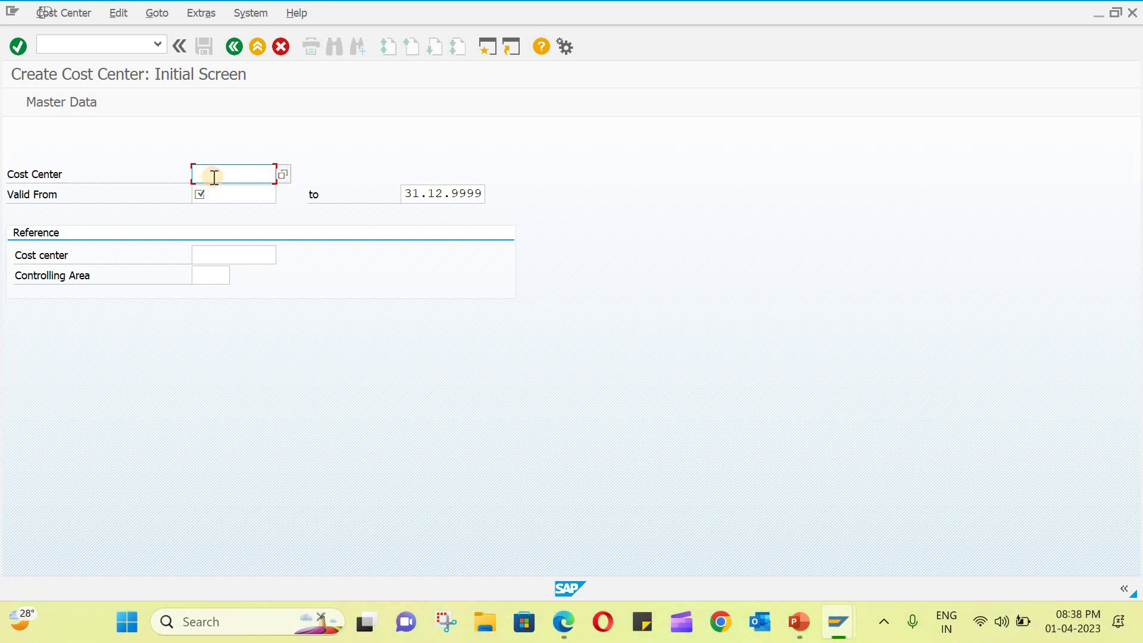
pyautogui.write('ADM-100')
pyautogui.click(265, 194)
pyautogui.click(280, 195)
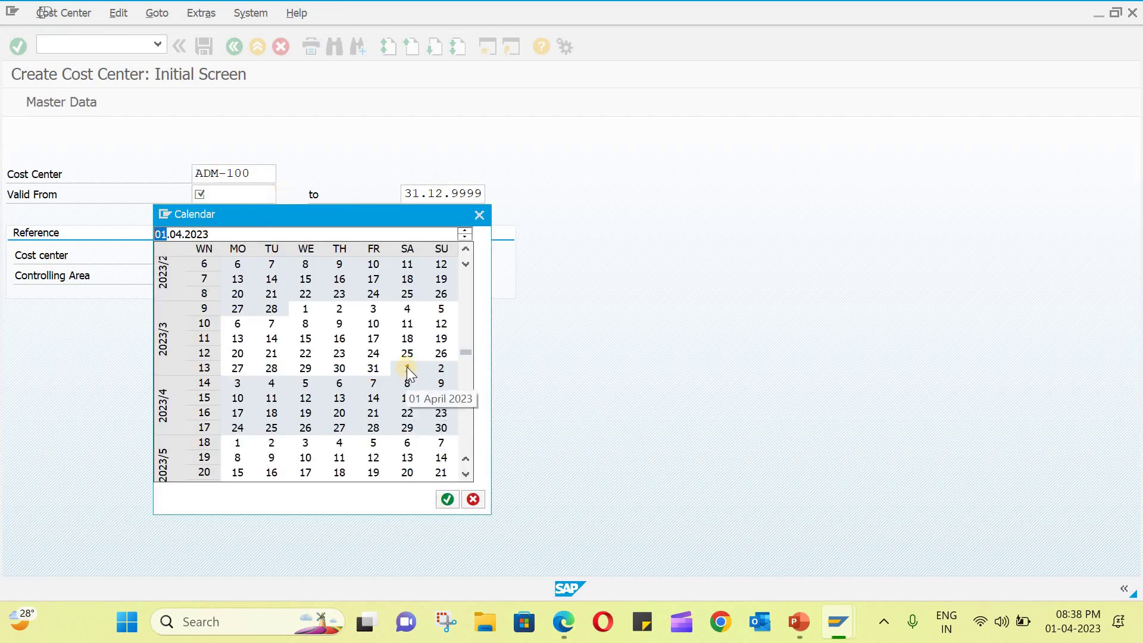
pyautogui.doubleClick(407, 370)
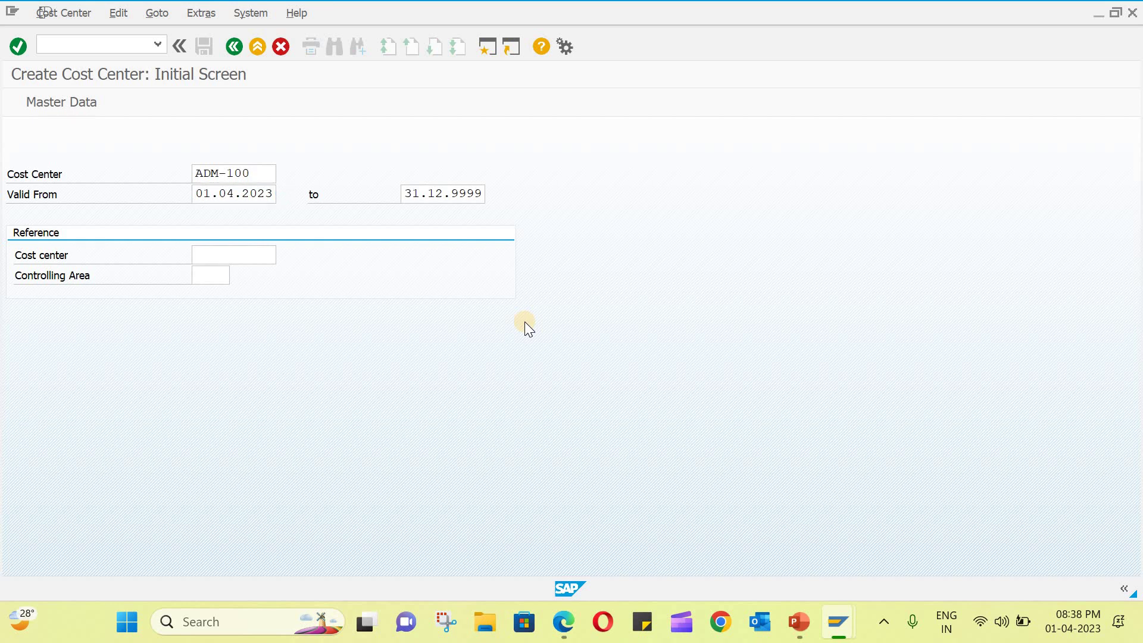
pyautogui.press('Return')
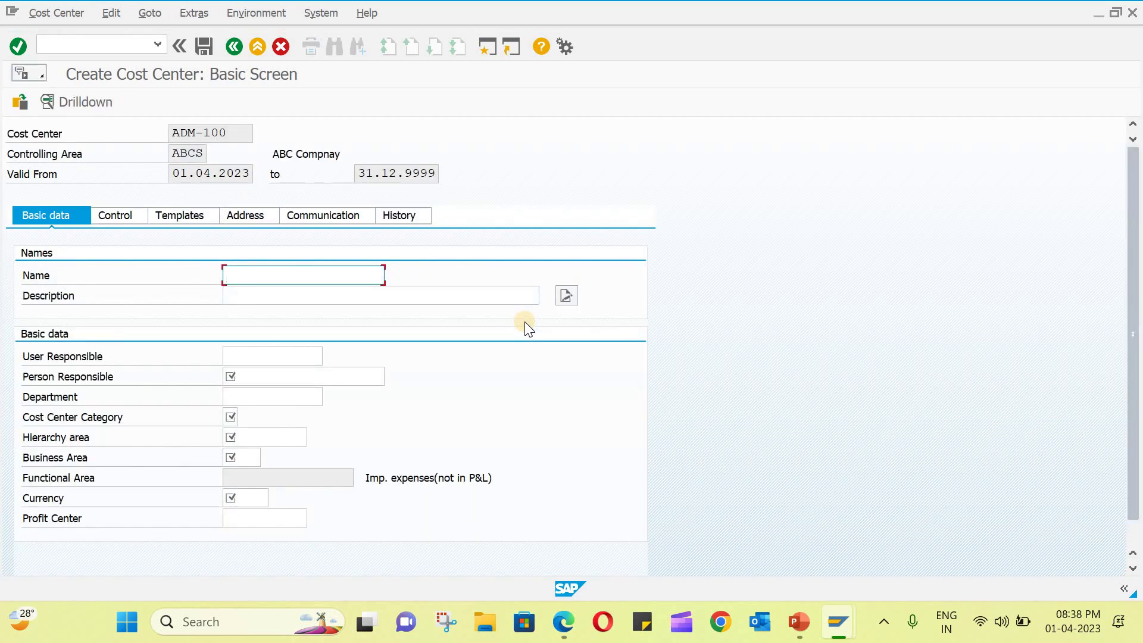
# Name the cost center Admin and fill in the person responsible
pyautogui.write('A')
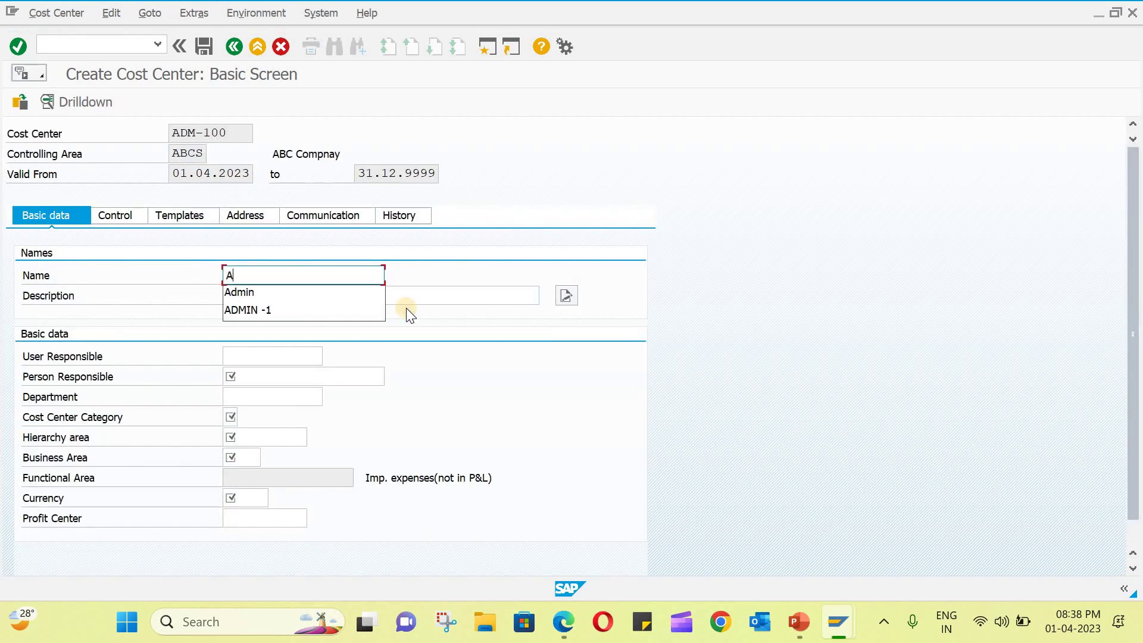
pyautogui.write('dmin')
pyautogui.click(287, 293)
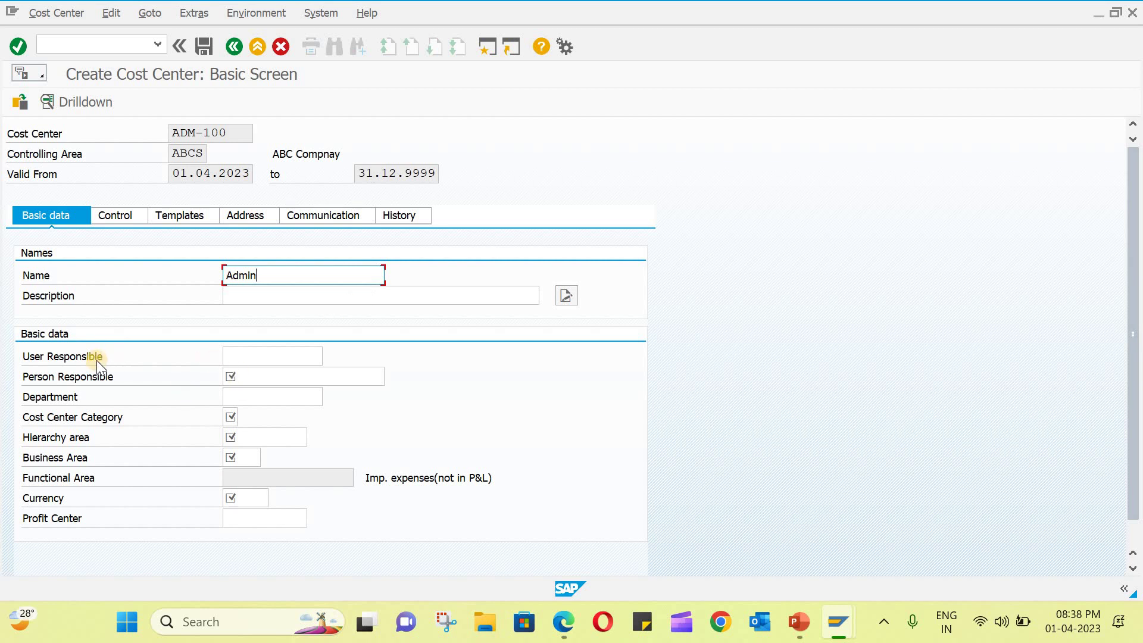
pyautogui.click(265, 376)
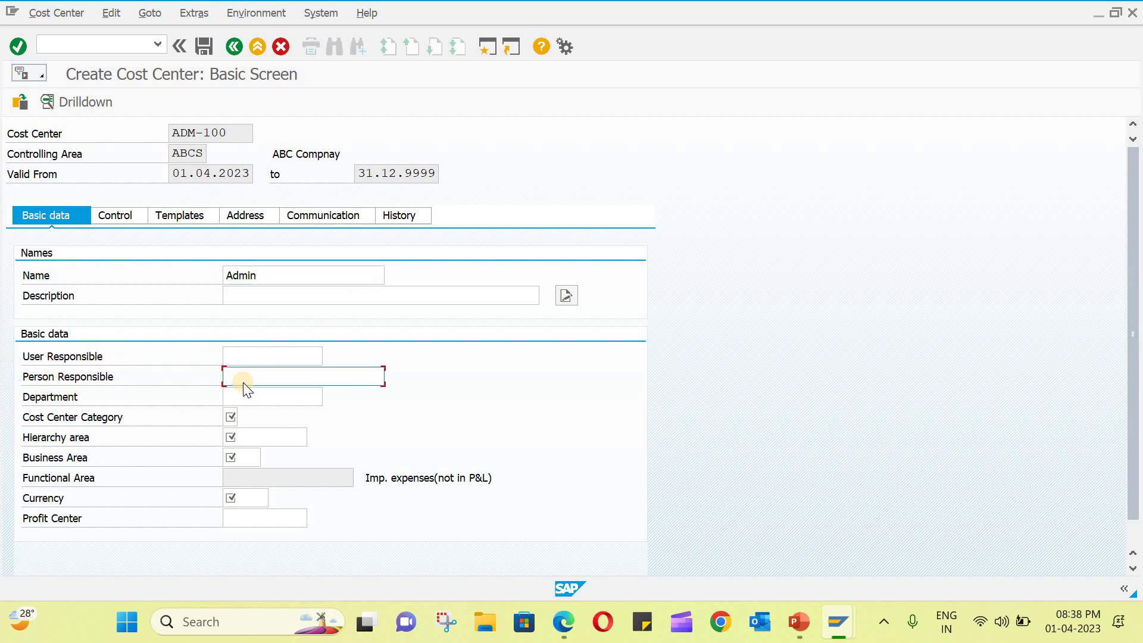
pyautogui.write('Manoj')
pyautogui.press('Tab')
# Set cost center category 4 (Administration) and hierarchy area STD_HR
pyautogui.click(241, 417)
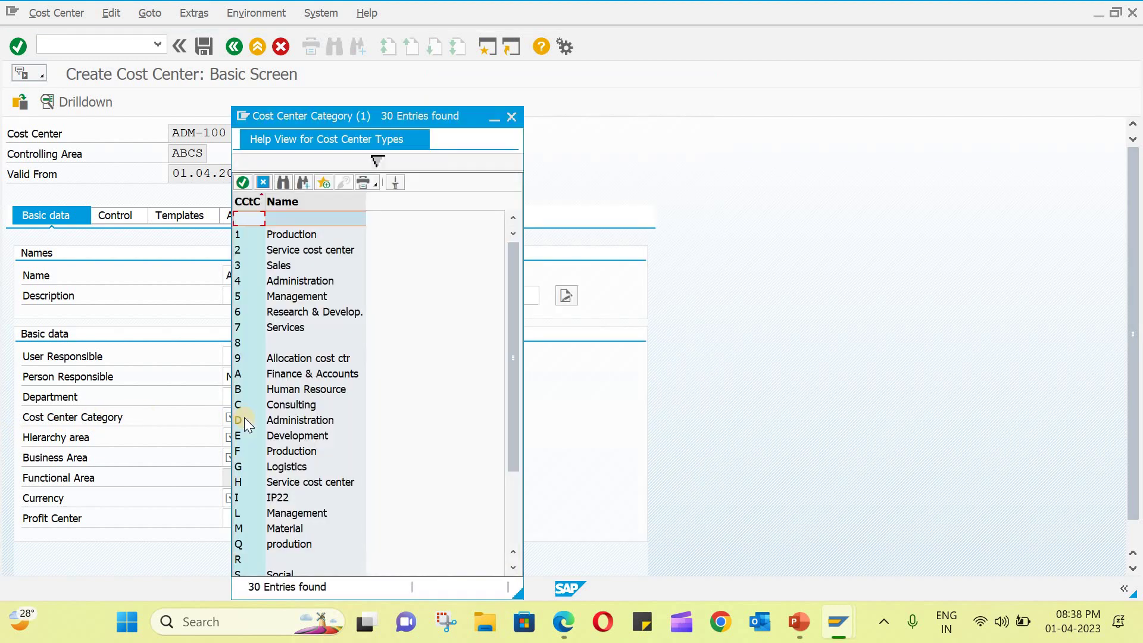
pyautogui.doubleClick(306, 280)
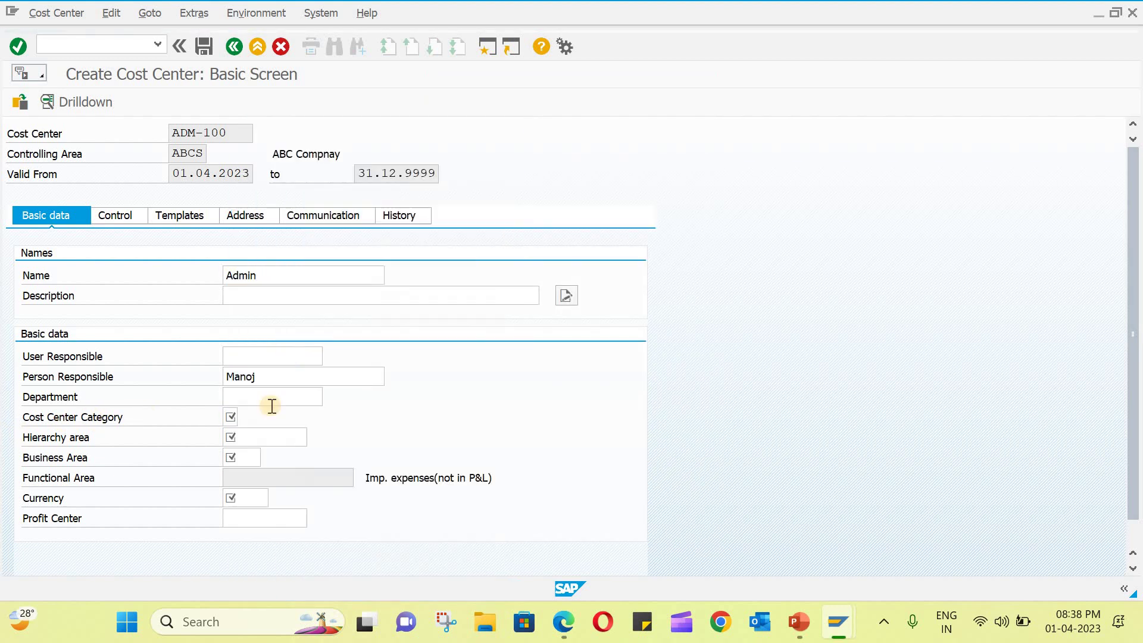
pyautogui.click(278, 441)
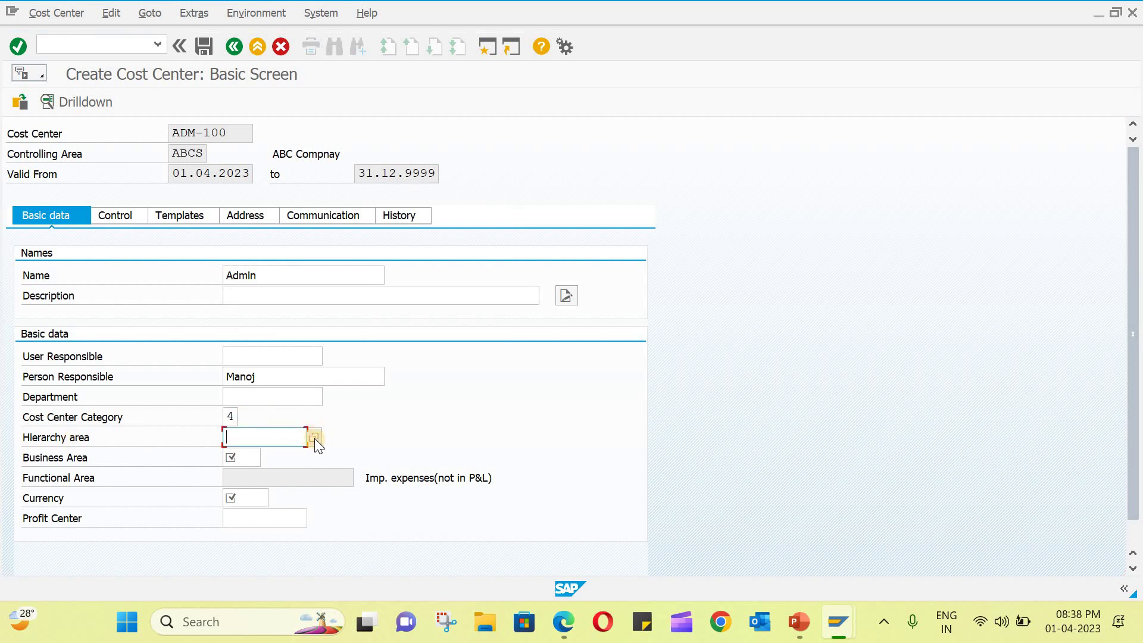
pyautogui.click(314, 438)
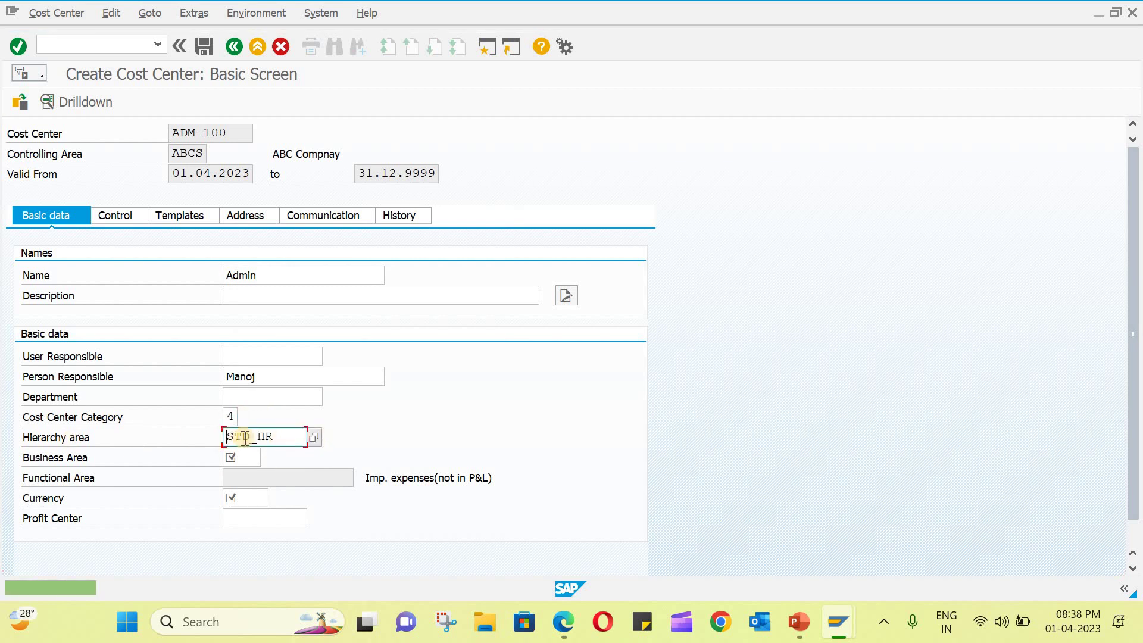
pyautogui.click(267, 460)
# Select business area 0474 PUNE ZONE BUSINESS AREA from the value list
pyautogui.click(266, 457)
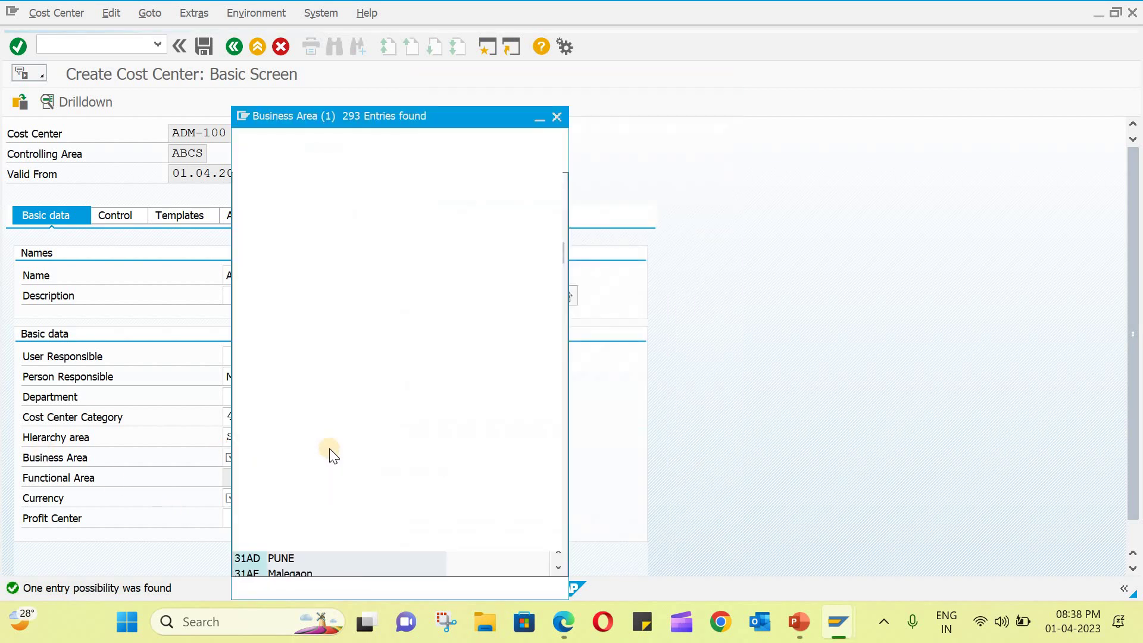
pyautogui.scroll(-11, 300, 424)
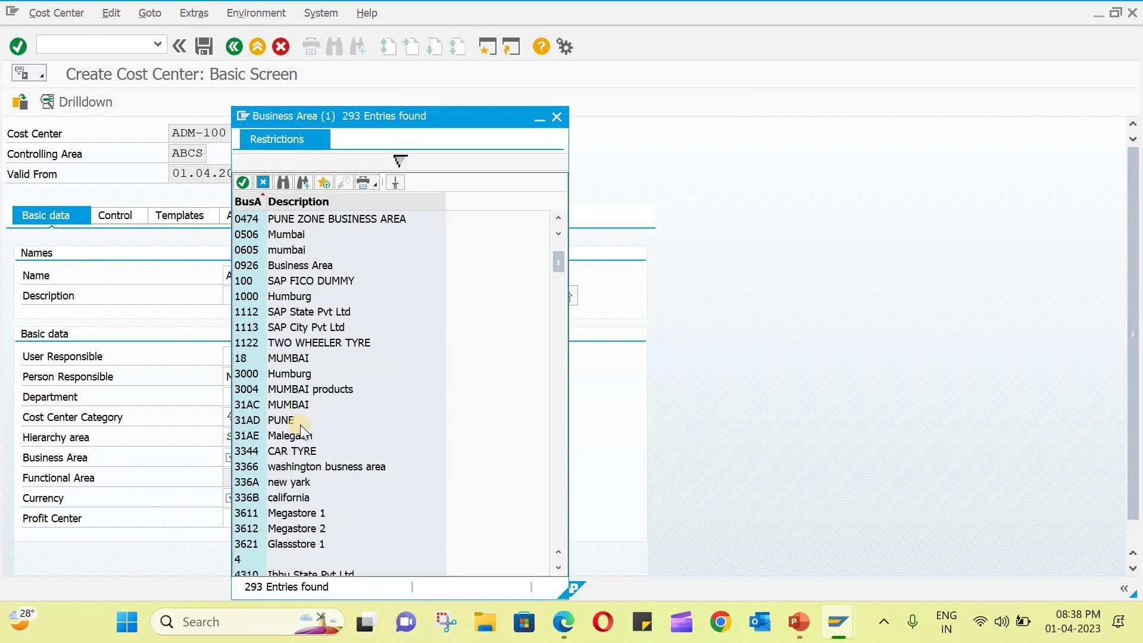
pyautogui.scroll(-8, 353, 403)
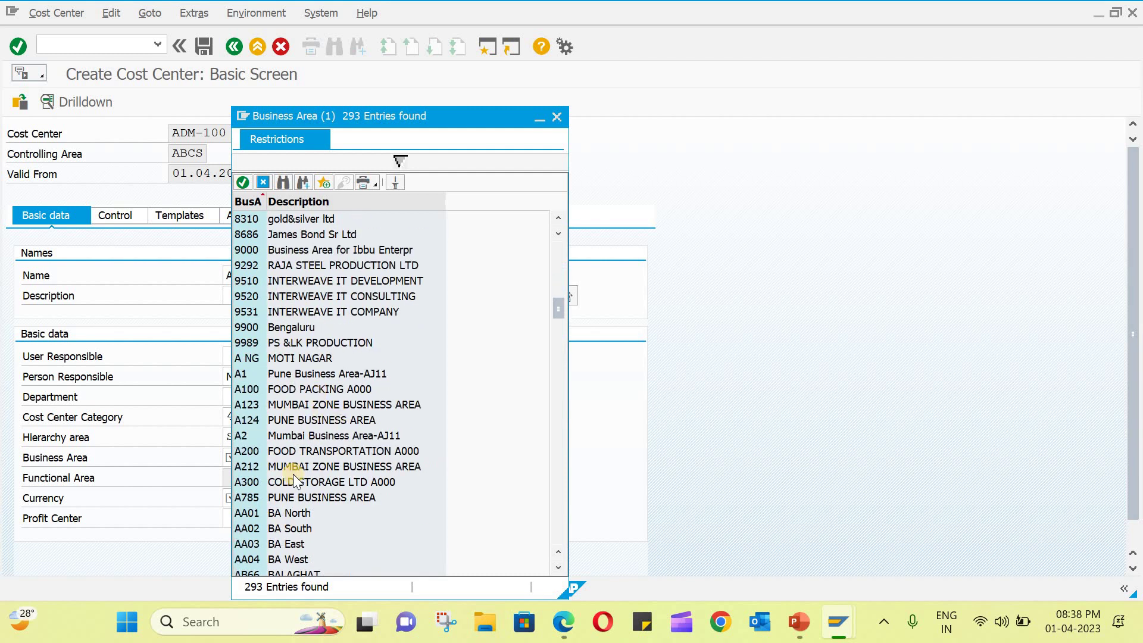
pyautogui.scroll(-5, 357, 401)
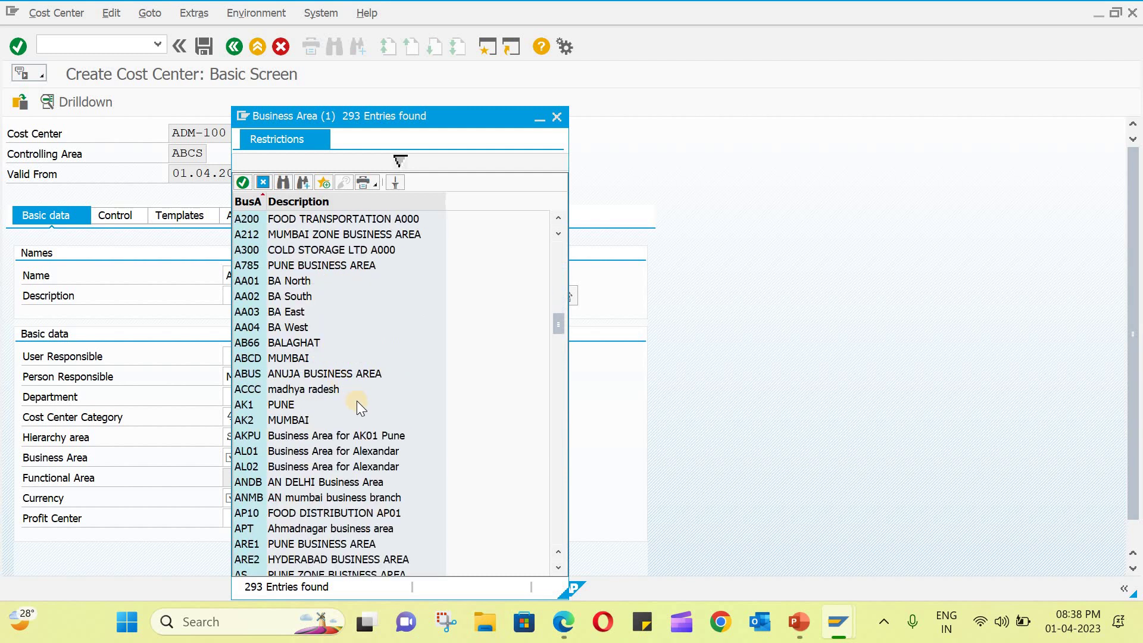
pyautogui.scroll(-5, 367, 419)
pyautogui.scroll(-3, 451, 501)
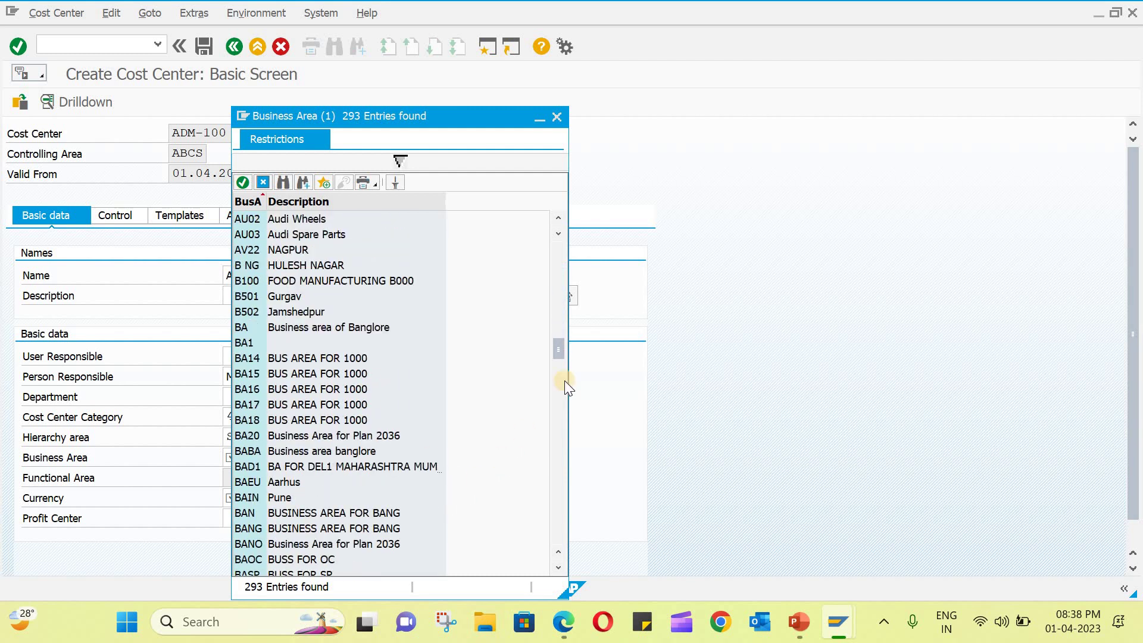
pyautogui.click(562, 245)
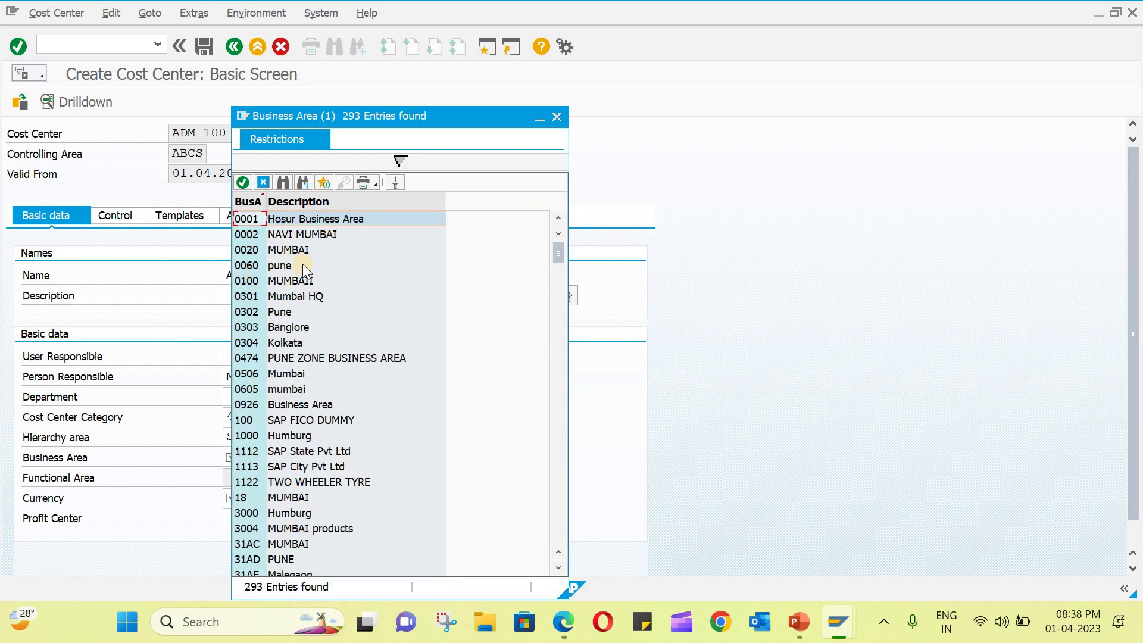
pyautogui.doubleClick(327, 358)
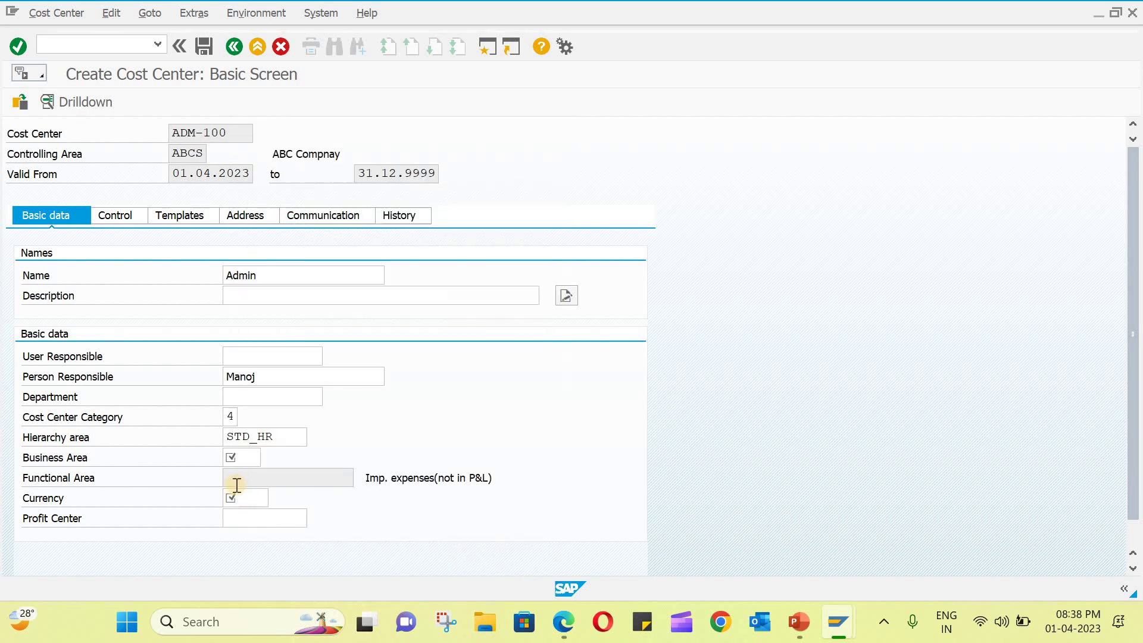
# Set currency INR and confirm the entries so defaults fill in
pyautogui.click(237, 499)
pyautogui.write('inr')
pyautogui.press('Return')
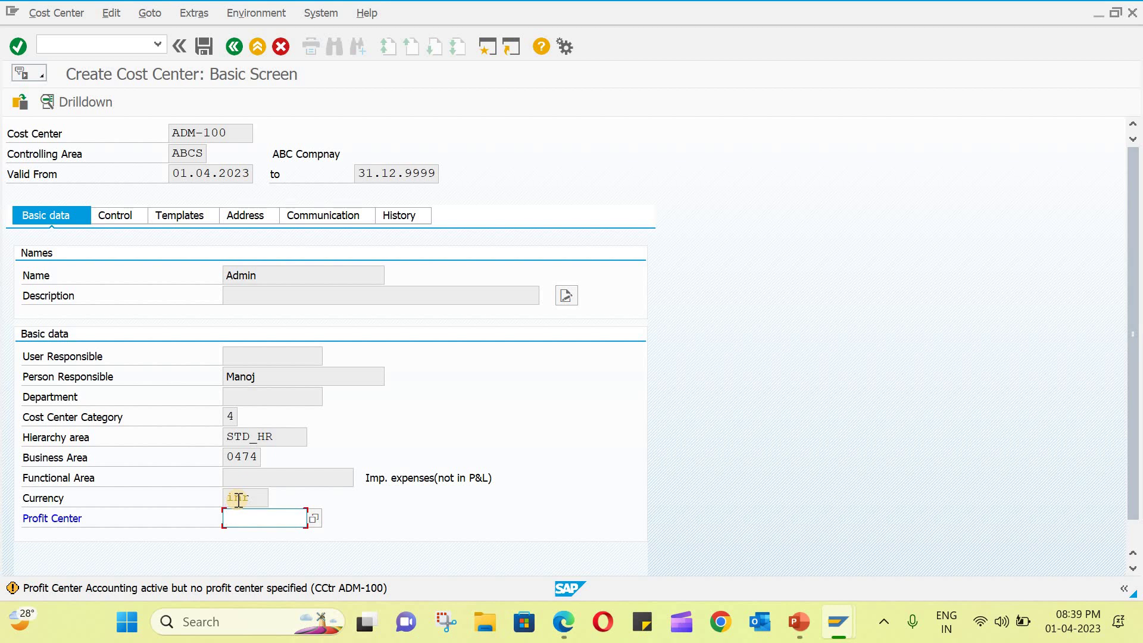
pyautogui.press('Return')
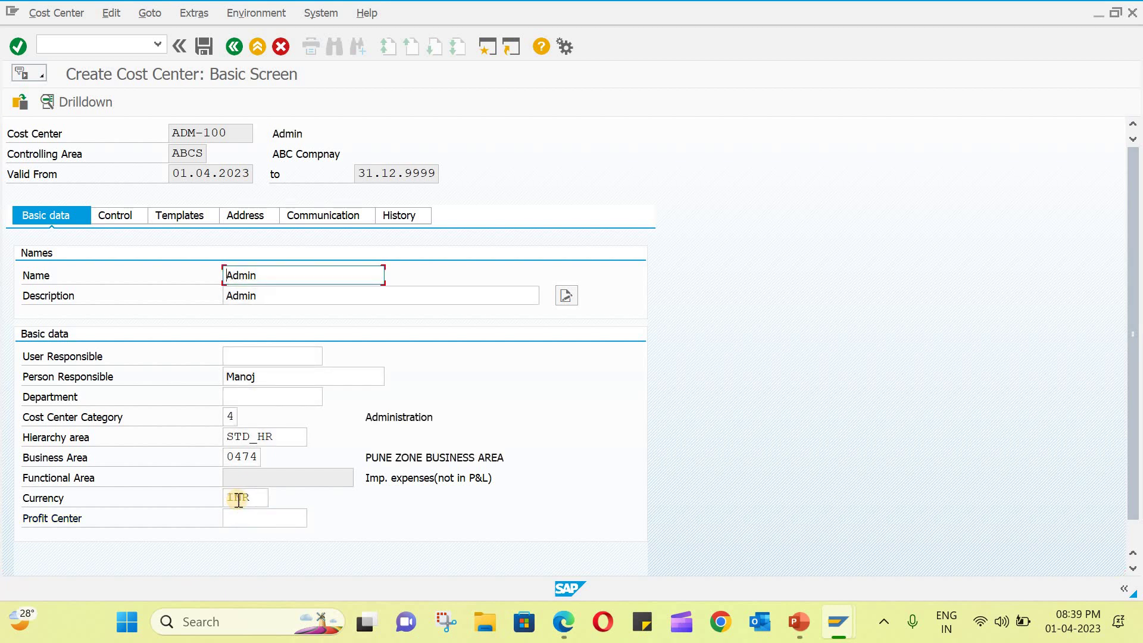
# Review the Control, Templates, Address, Communication and History tabs, then save ADM-100
pyautogui.click(119, 217)
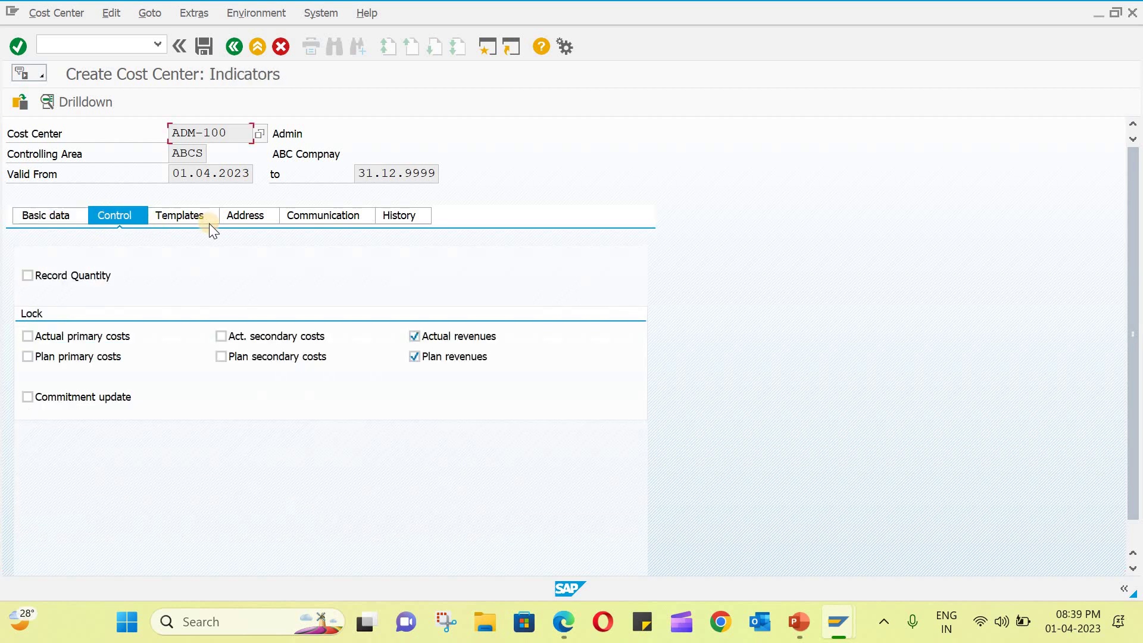
pyautogui.click(209, 222)
pyautogui.click(259, 216)
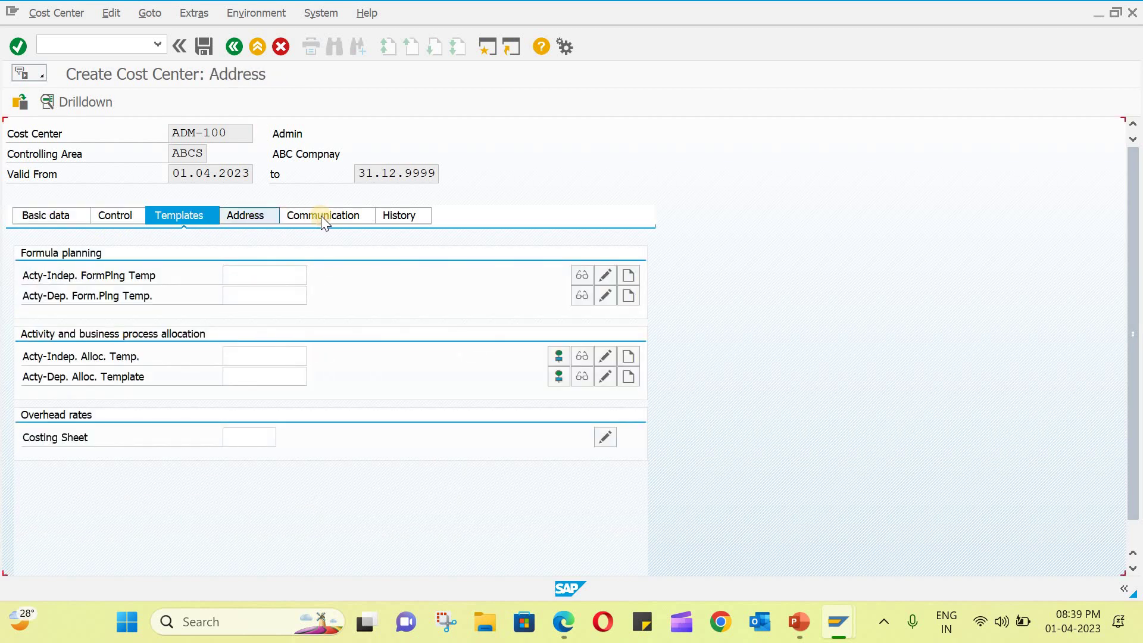
pyautogui.click(343, 216)
pyautogui.click(391, 216)
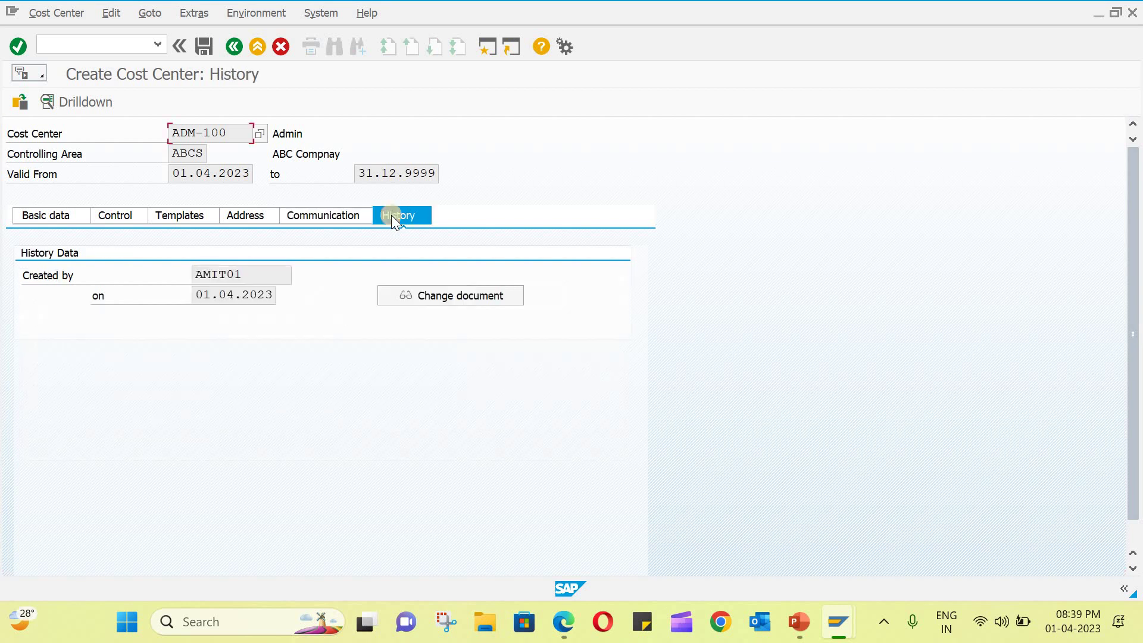
pyautogui.click(204, 46)
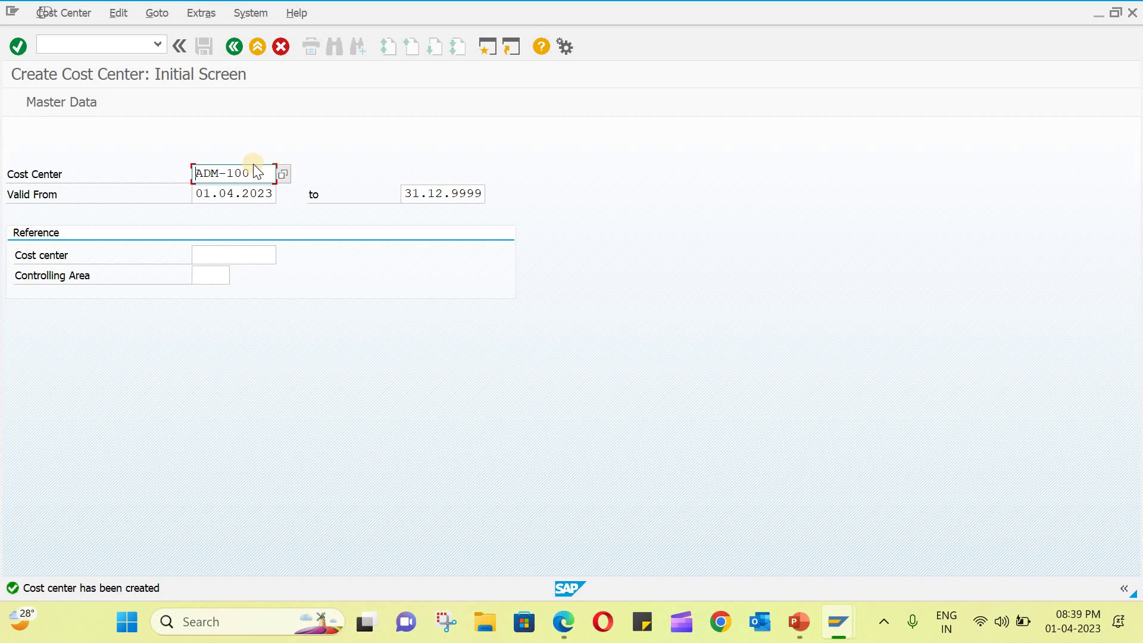
pyautogui.click(114, 45)
# Start /nKA01 and select cost element 400000 CONSUMPTION to create
pyautogui.write('ka01')
pyautogui.press('BackSpace')
pyautogui.press('BackSpace')
pyautogui.press('BackSpace')
pyautogui.press('BackSpace')
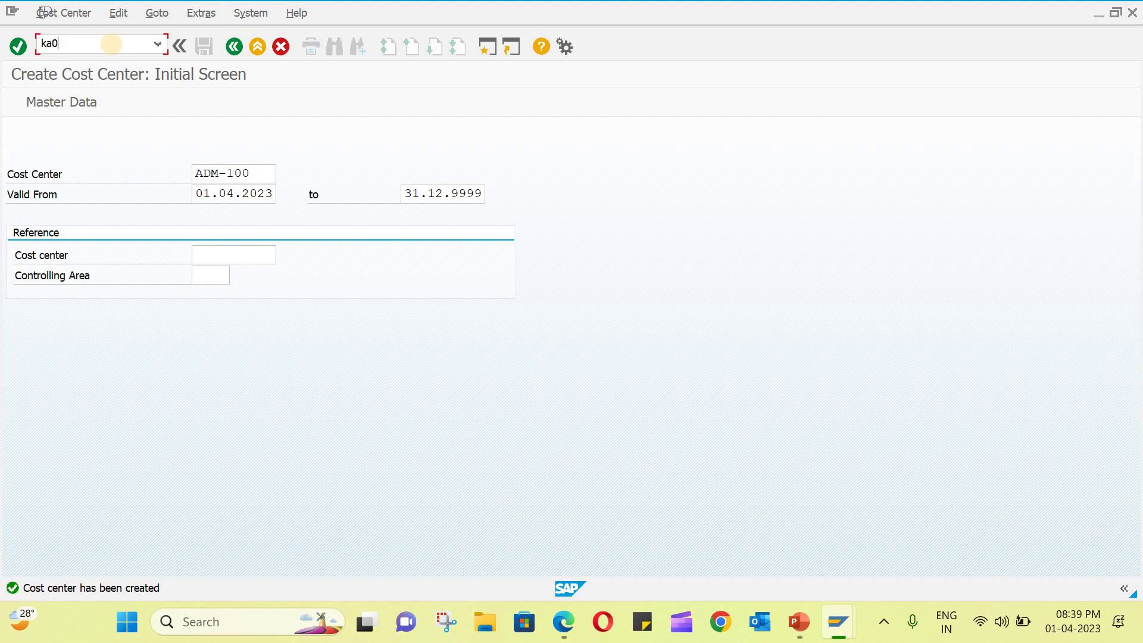
pyautogui.write('/nka01')
pyautogui.press('Return')
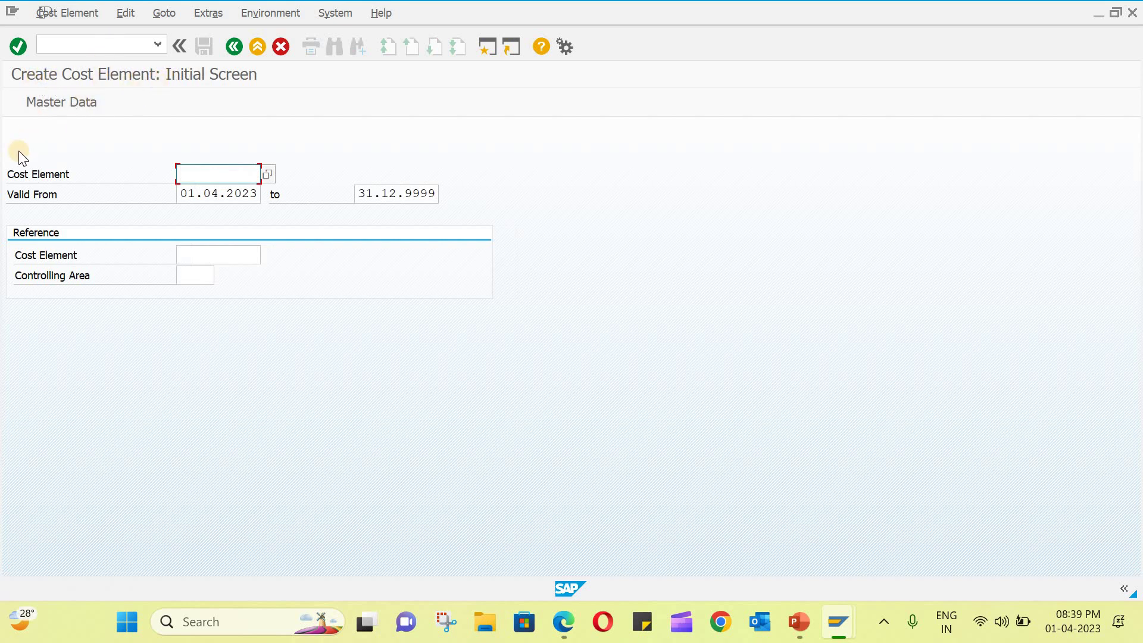
pyautogui.click(266, 174)
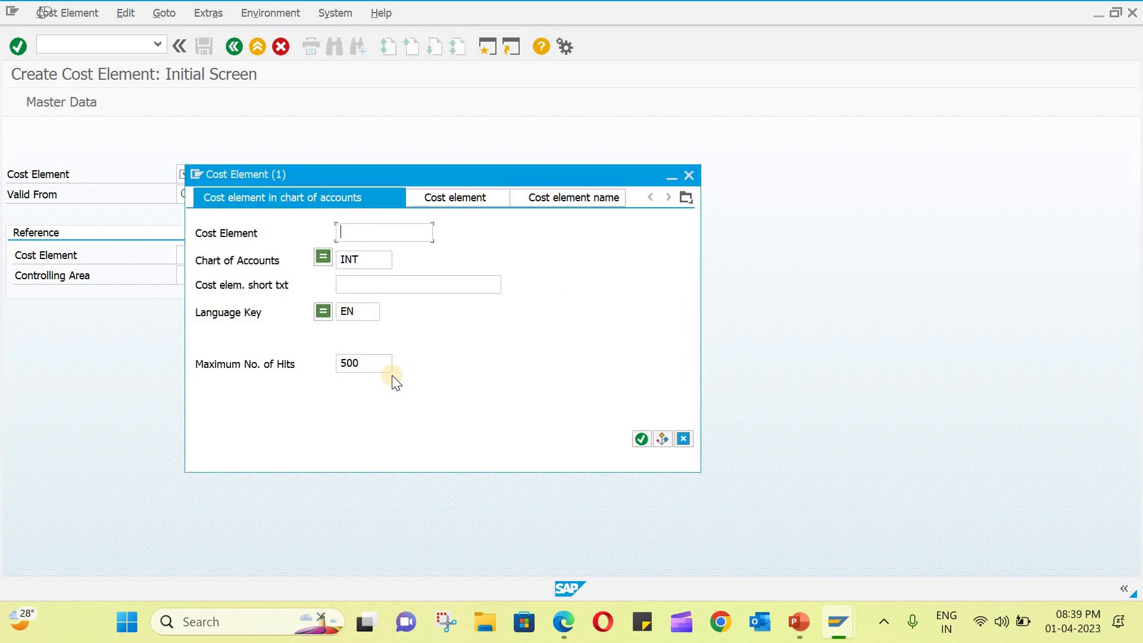
pyautogui.press('Return')
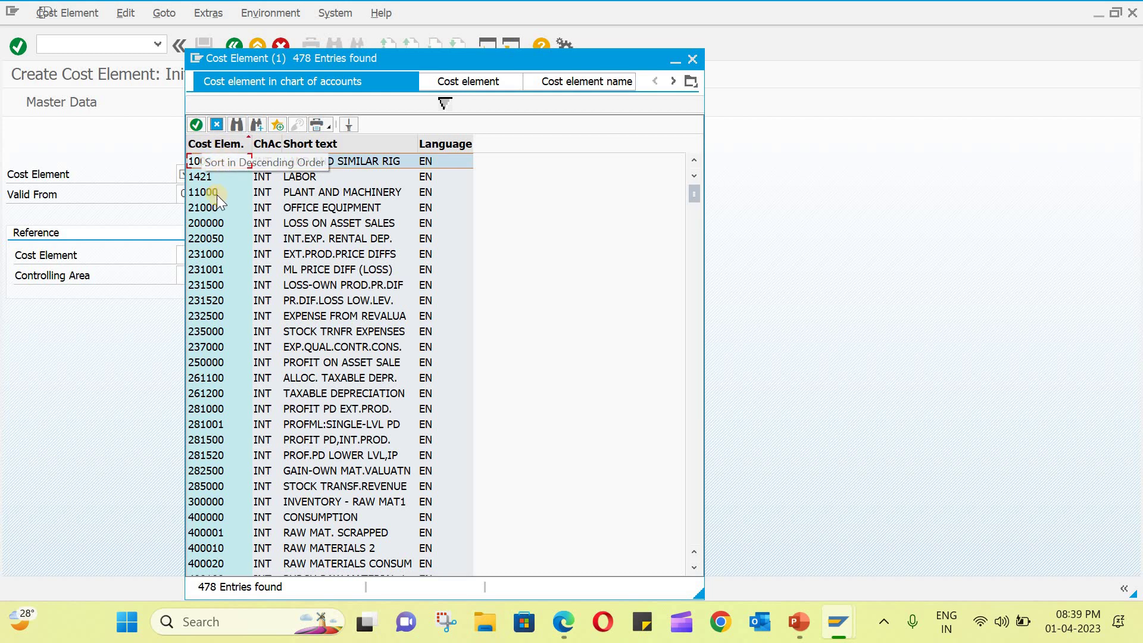
pyautogui.click(197, 517)
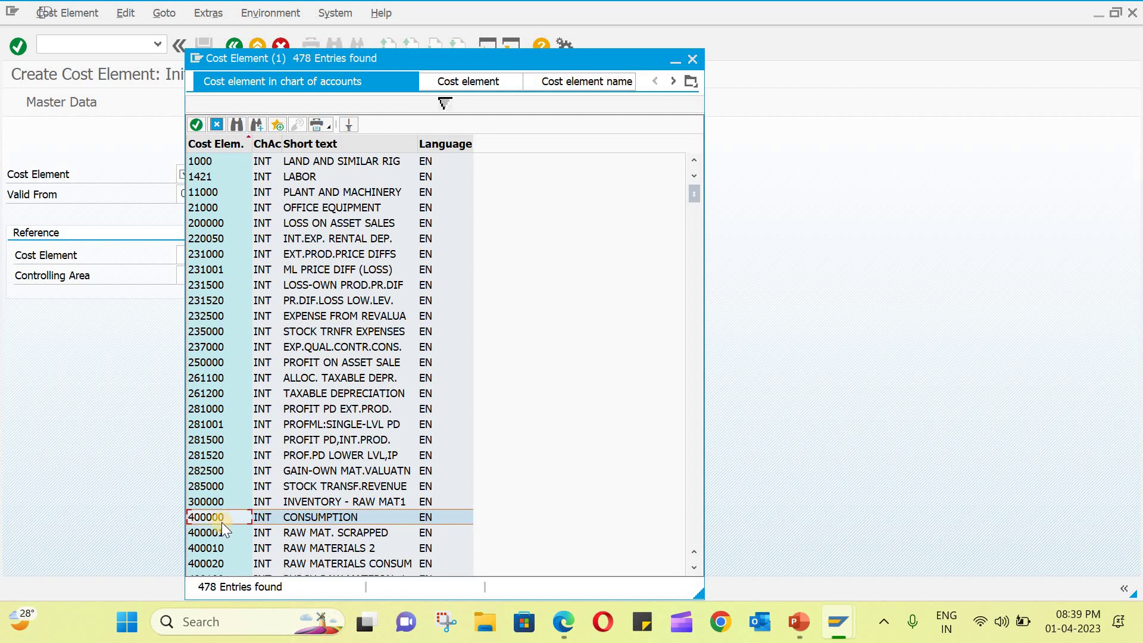
pyautogui.doubleClick(337, 517)
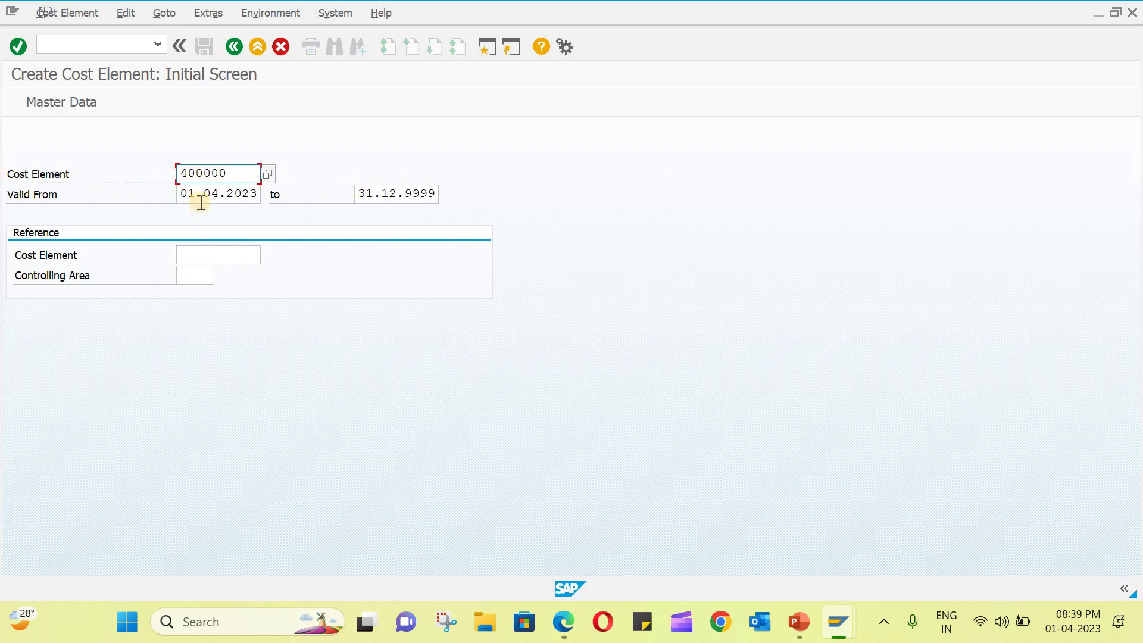
pyautogui.press('Return')
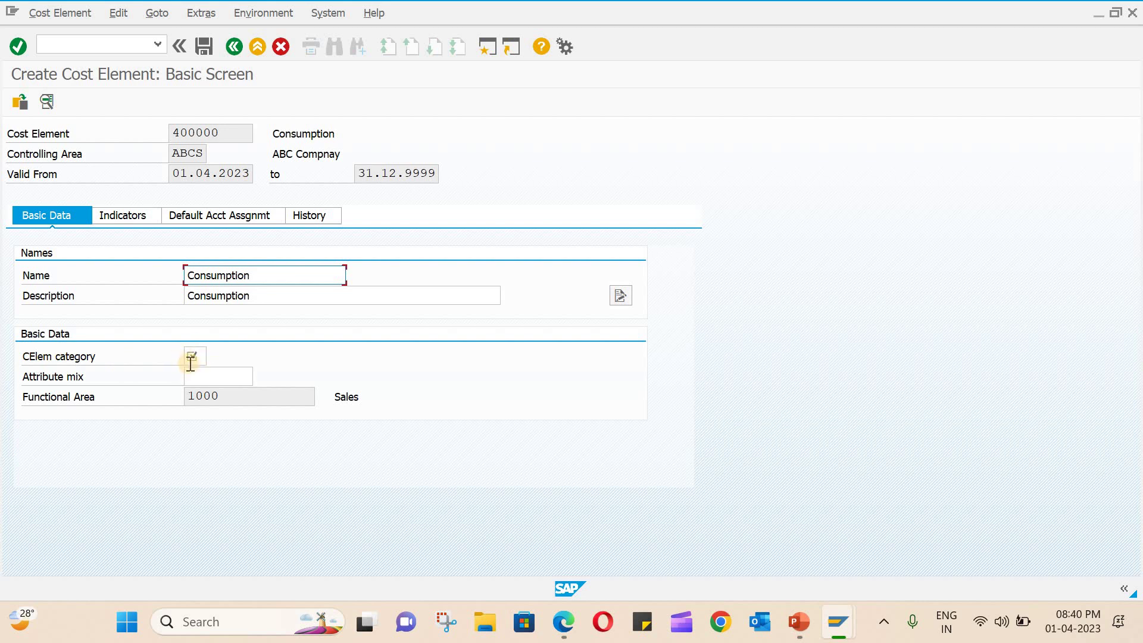
# Set category 1 (primary costs/cost-reducing revenues), review the tabs and save 400000
pyautogui.click(211, 353)
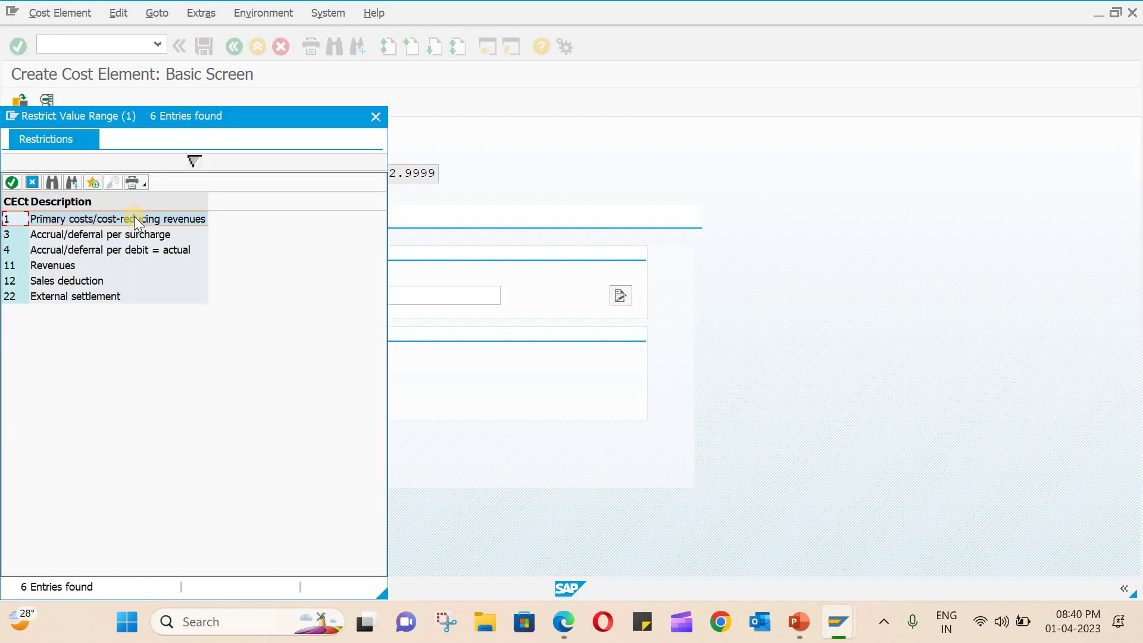
pyautogui.doubleClick(134, 219)
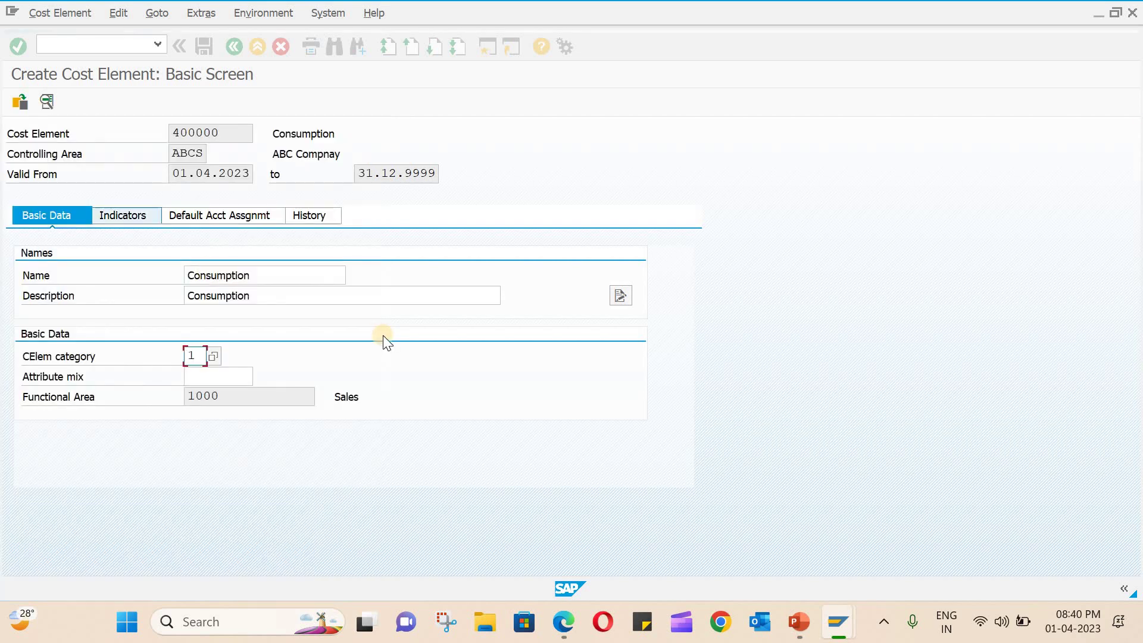
pyautogui.click(130, 215)
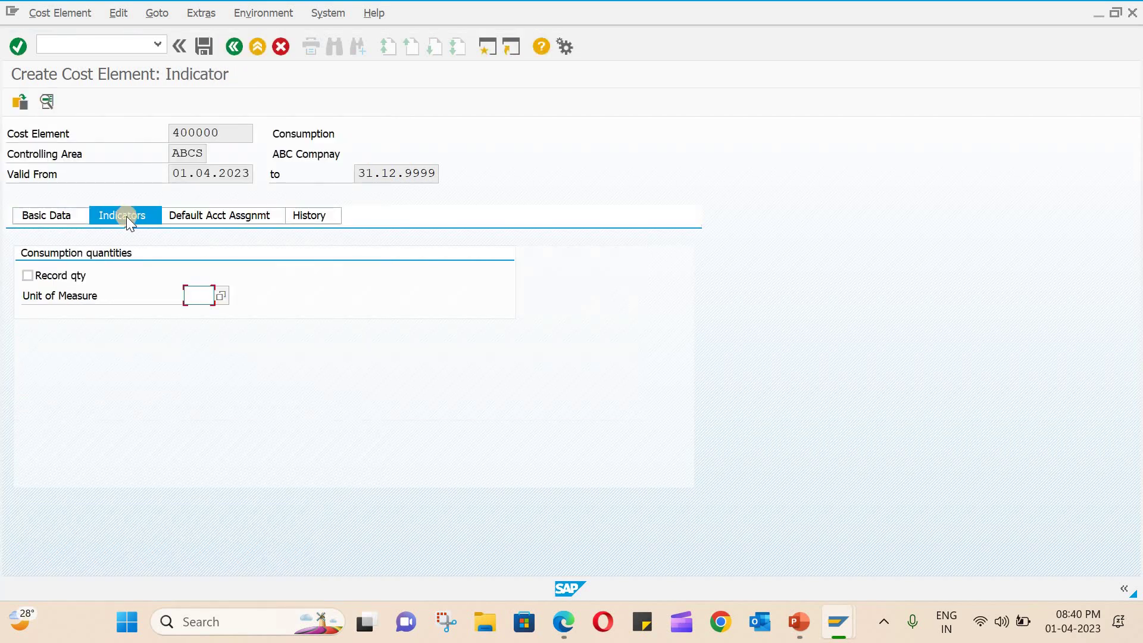
pyautogui.click(201, 215)
pyautogui.click(314, 217)
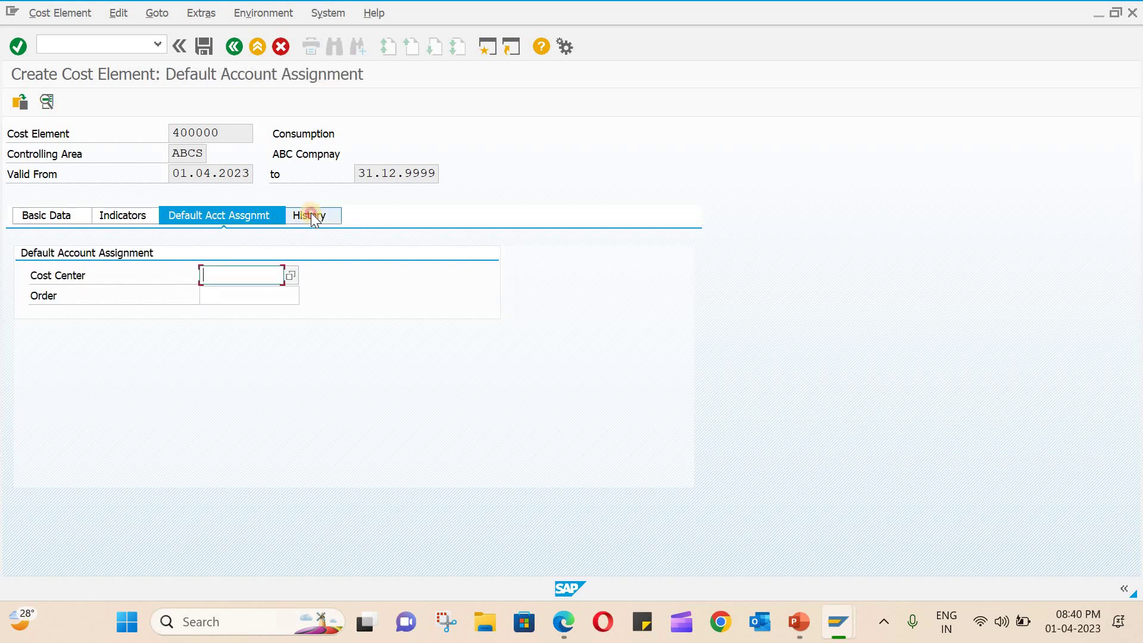
pyautogui.click(78, 216)
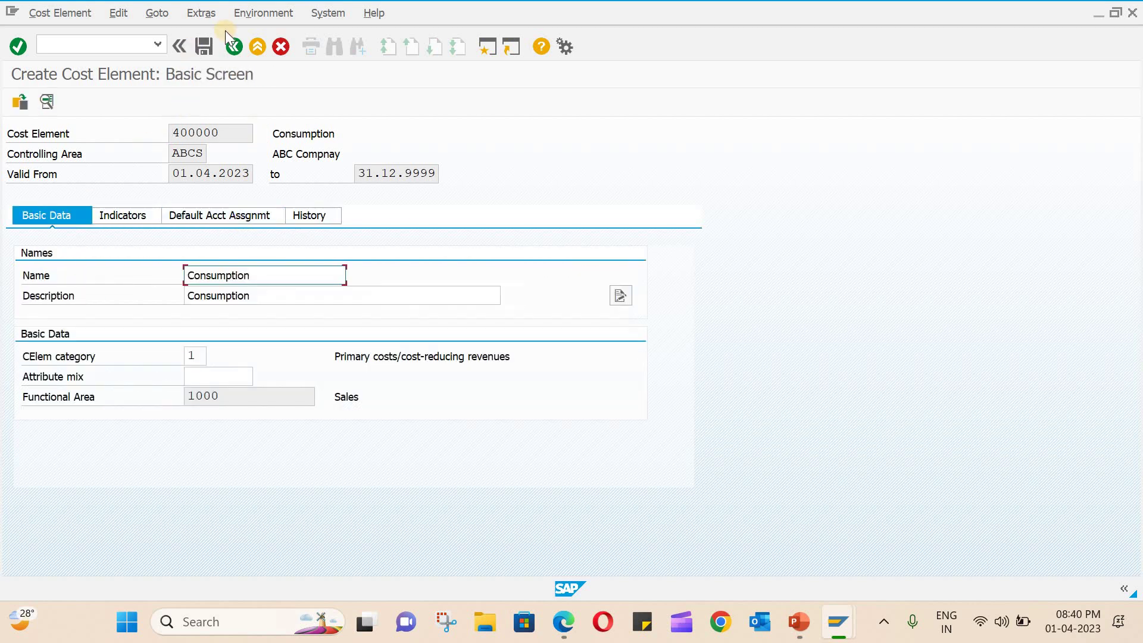
pyautogui.click(209, 45)
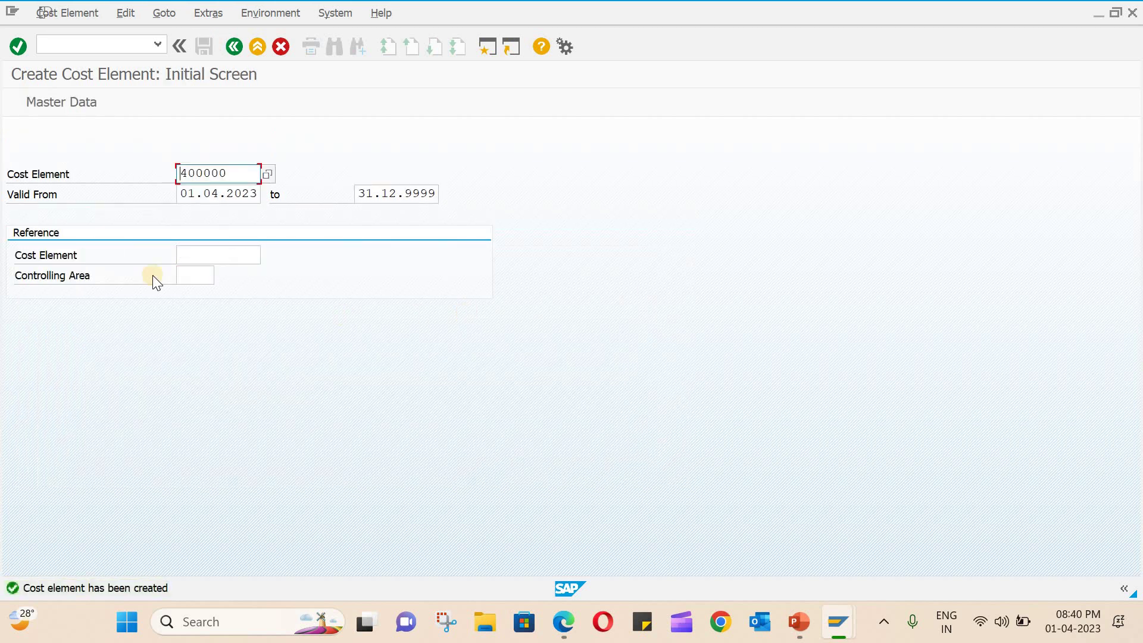
pyautogui.click(215, 169)
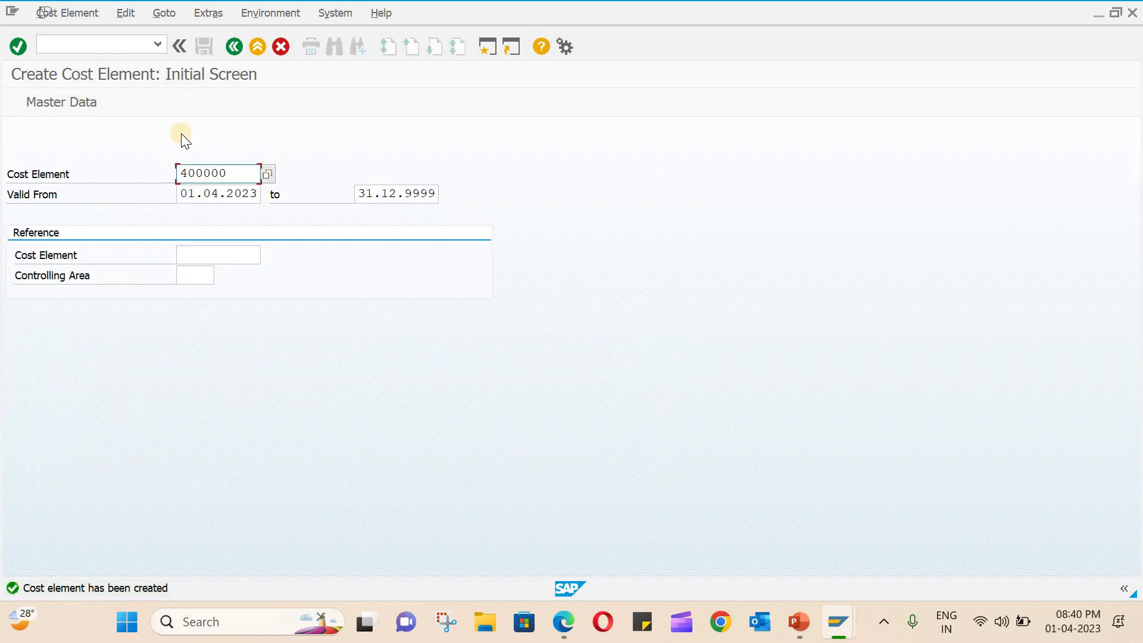
# Open the default account assignment table with /nOKB9
pyautogui.click(99, 42)
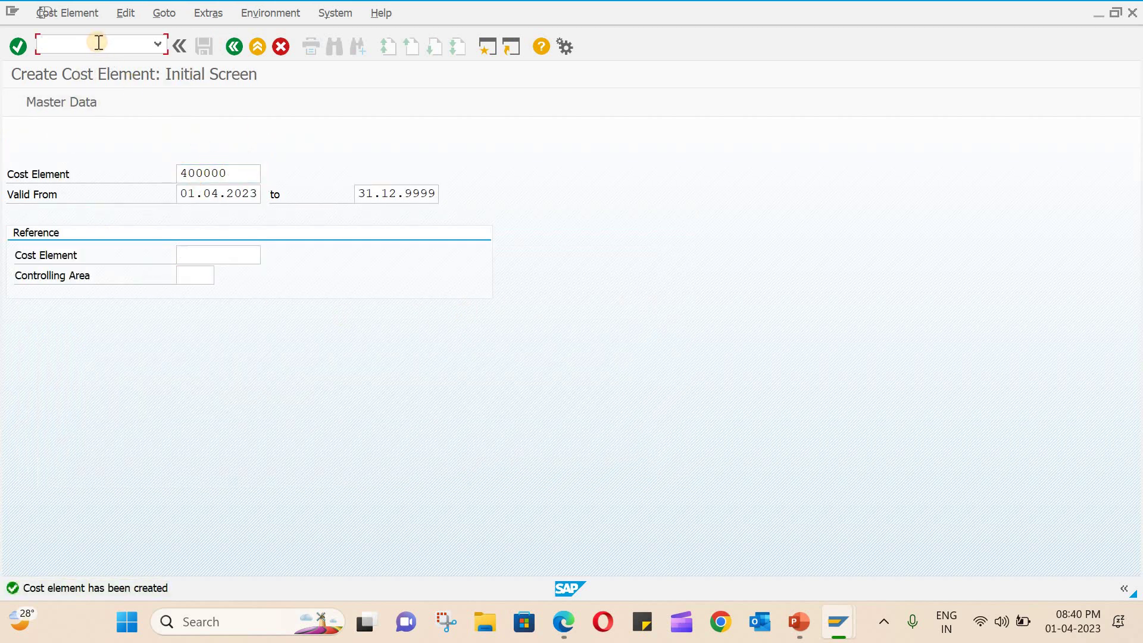
pyautogui.write('/nokb9')
pyautogui.press('Return')
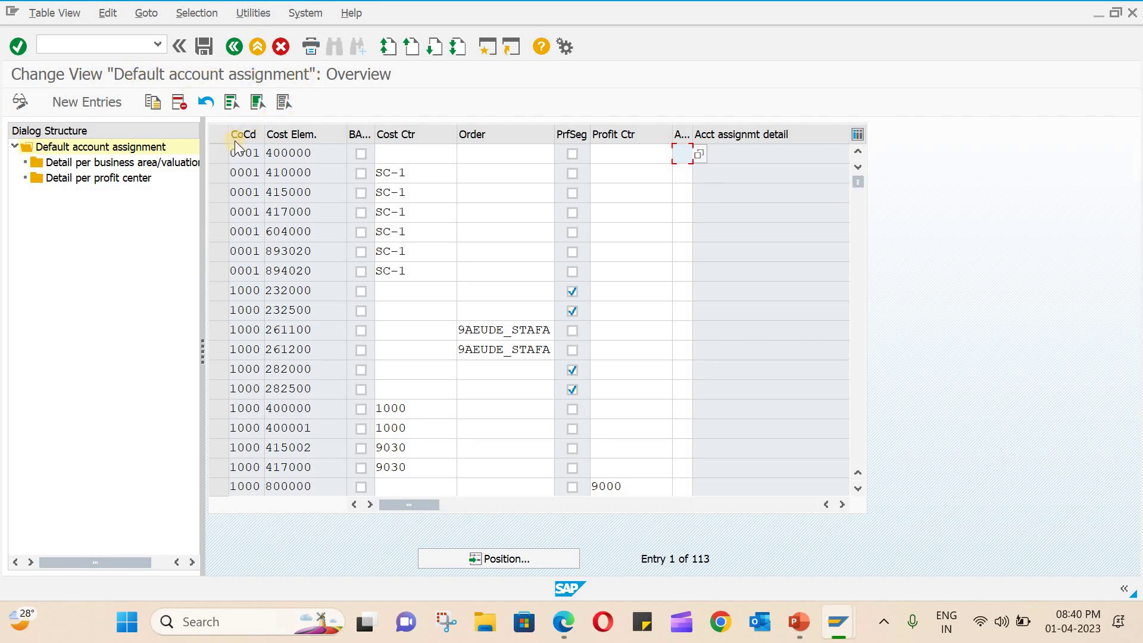
# Position the list at company code 'abc0' and scroll down a few rows
pyautogui.click(450, 558)
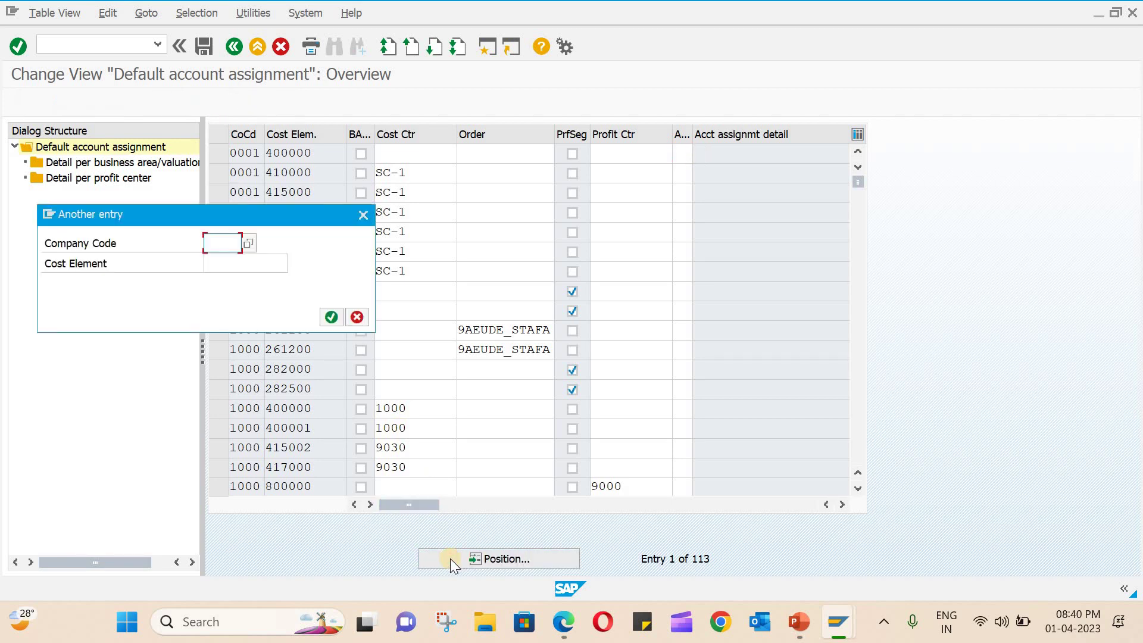
pyautogui.write('abc0')
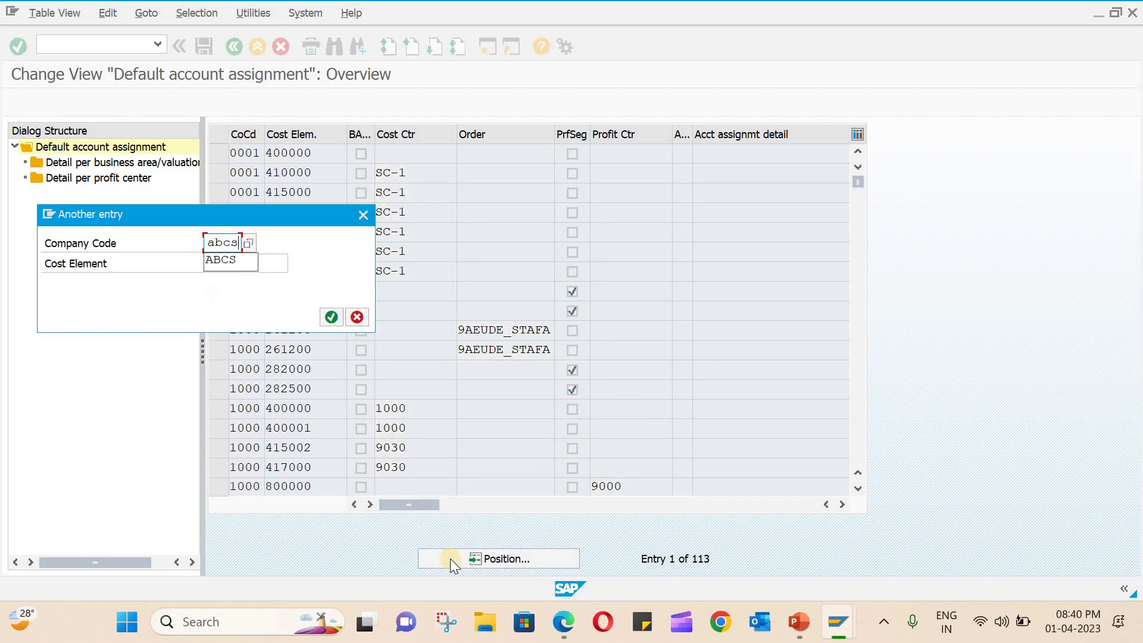
pyautogui.press('Return')
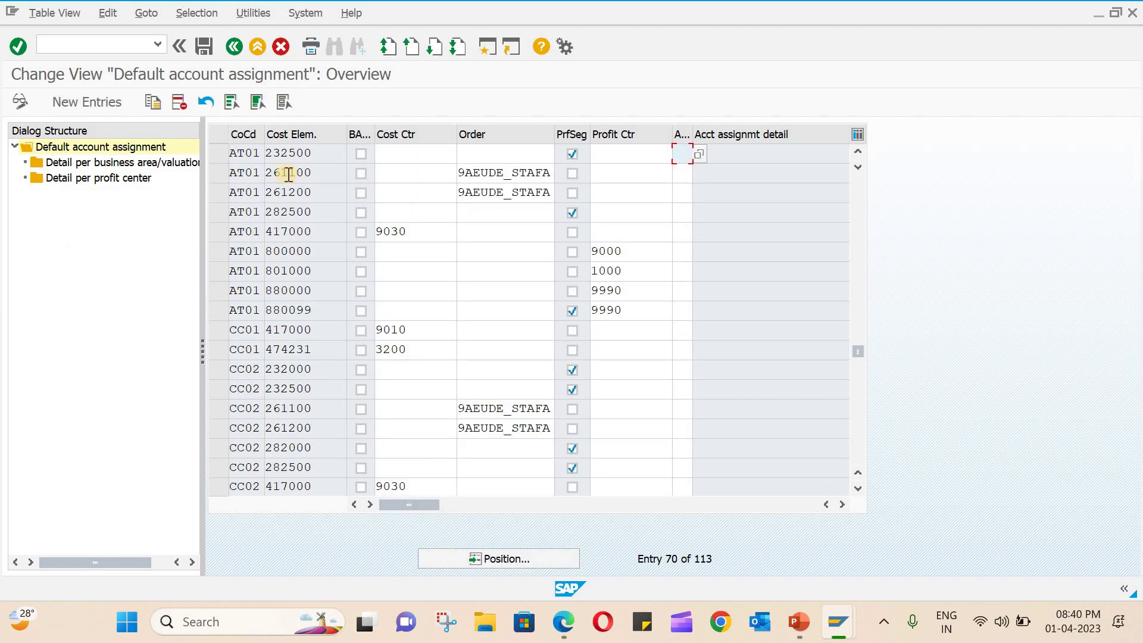
pyautogui.click(273, 370)
pyautogui.scroll(-2, 255, 167)
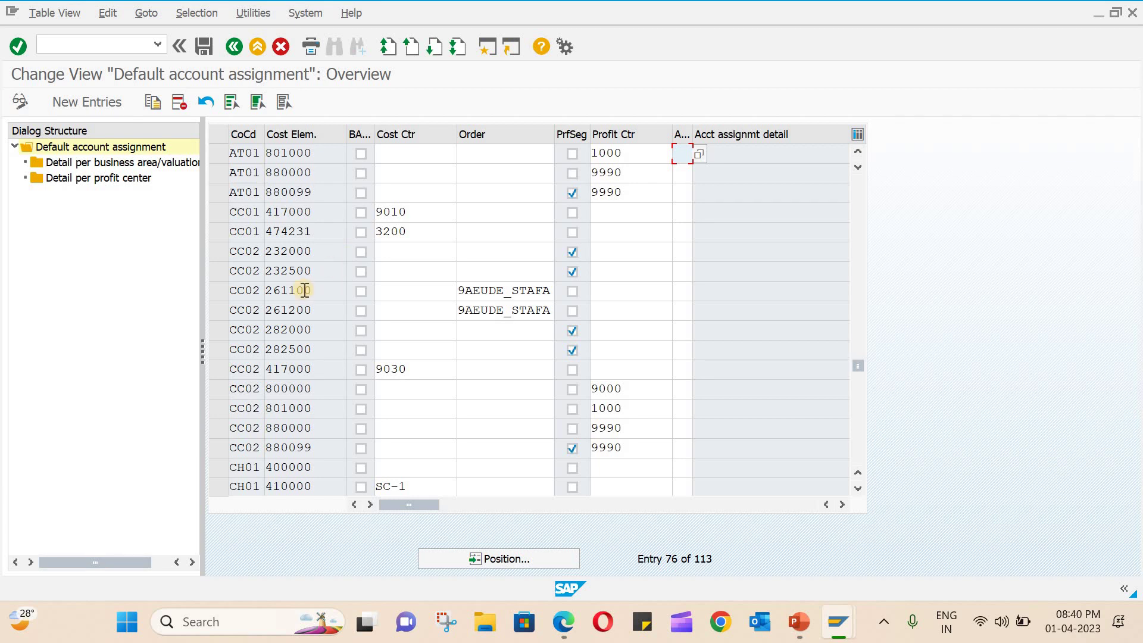
# Add a new entry with company code ABCS and cost element 400000
pyautogui.click(70, 98)
pyautogui.click(253, 154)
pyautogui.click(271, 155)
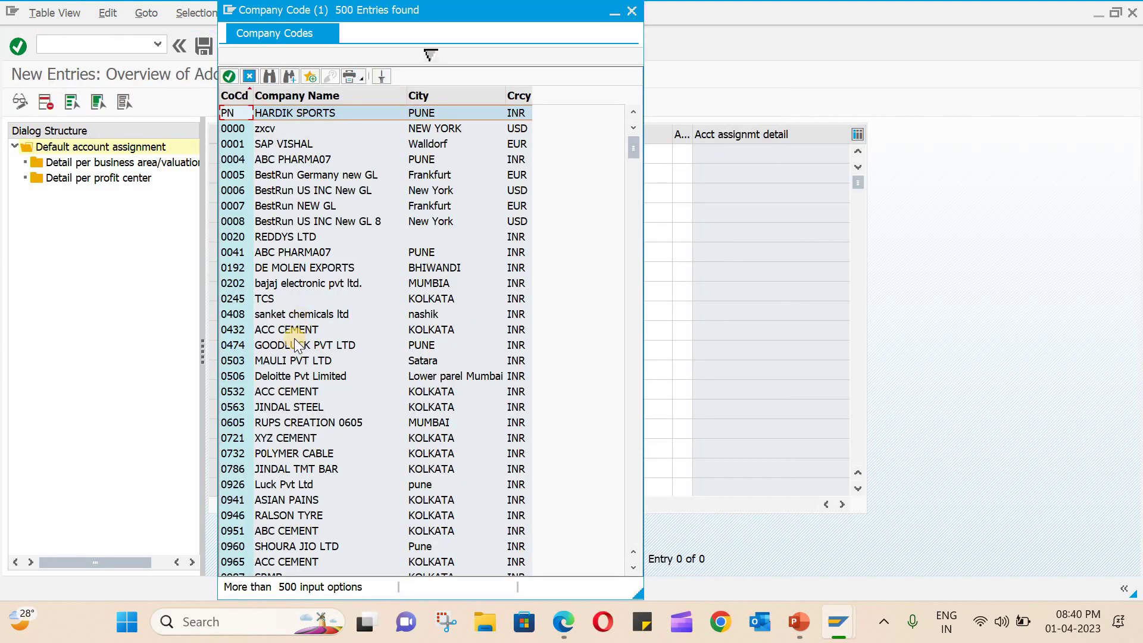
pyautogui.scroll(-20, 296, 340)
pyautogui.scroll(-20, 303, 473)
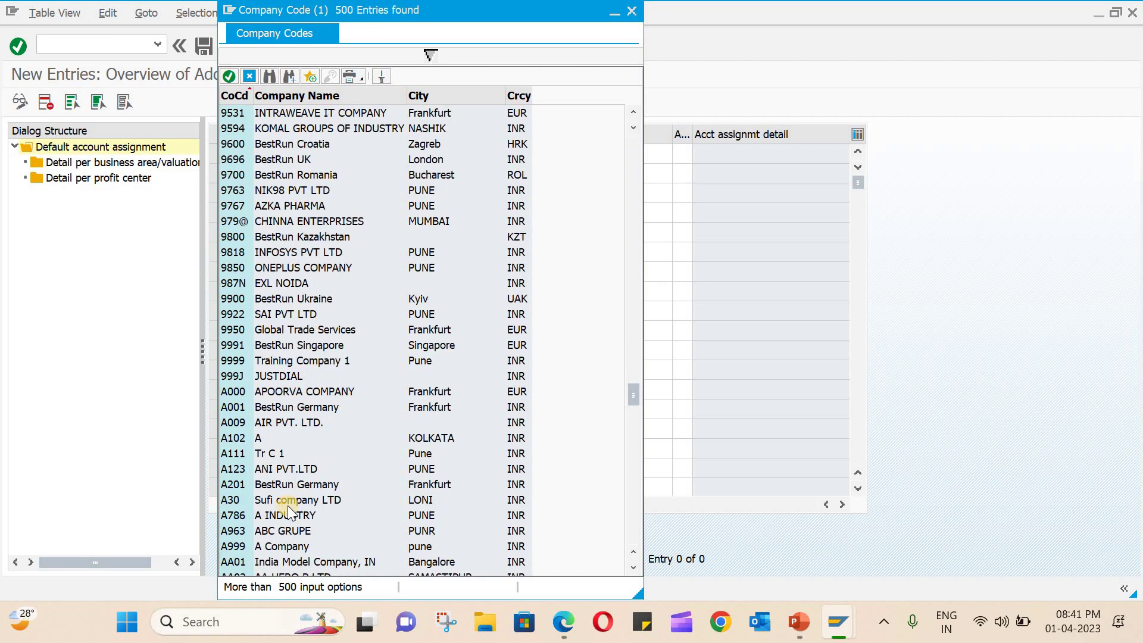
pyautogui.scroll(-7, 288, 506)
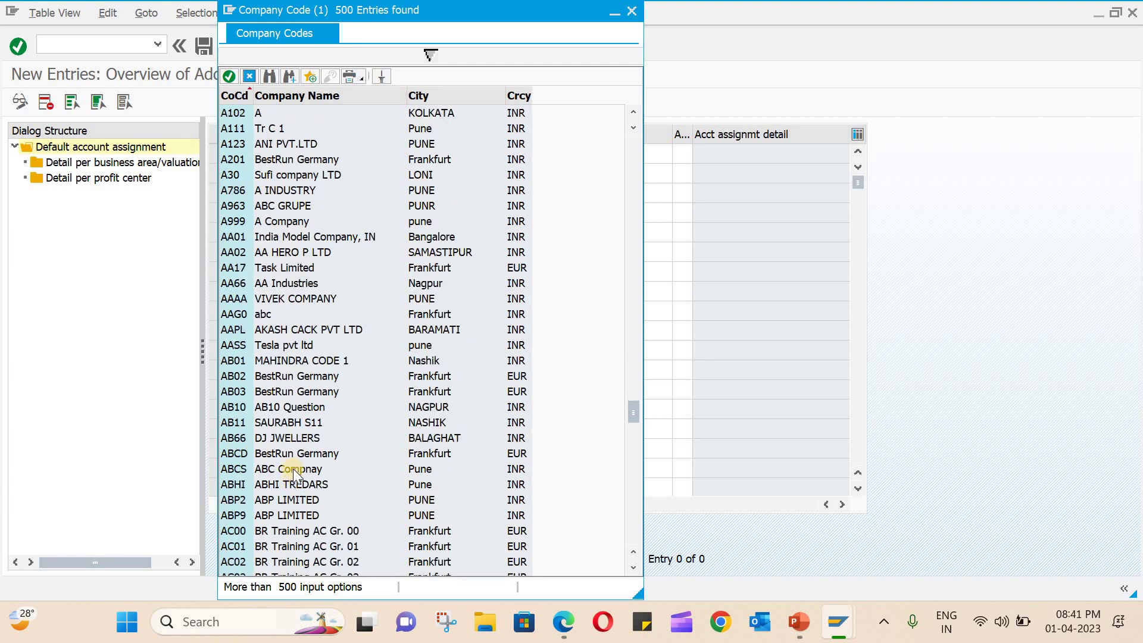
pyautogui.doubleClick(293, 470)
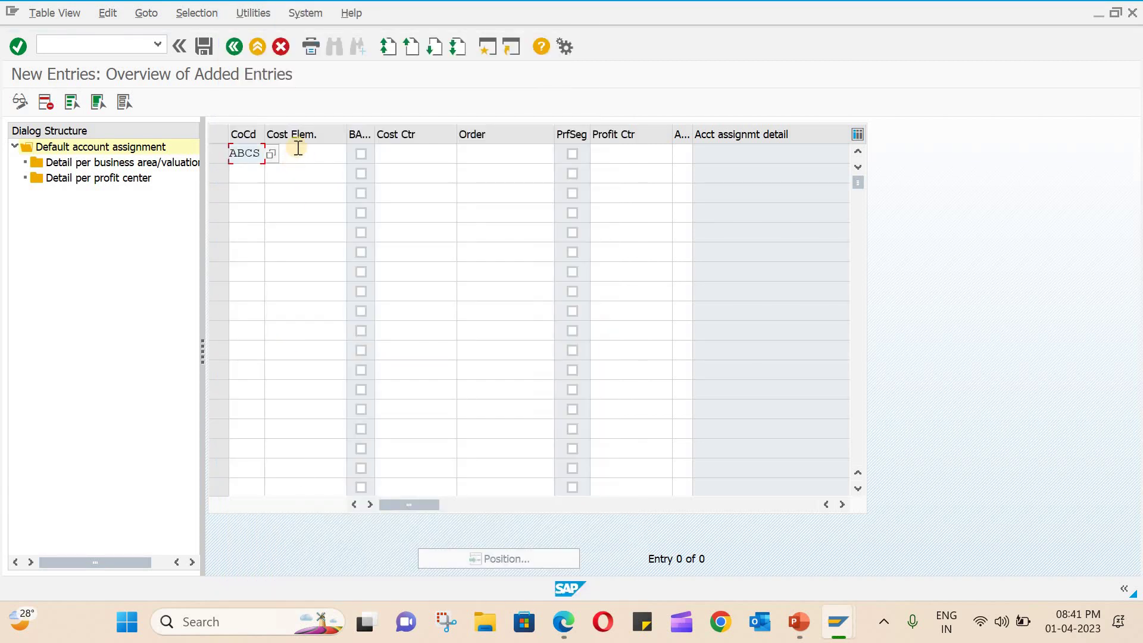
pyautogui.click(311, 149)
pyautogui.press('Return')
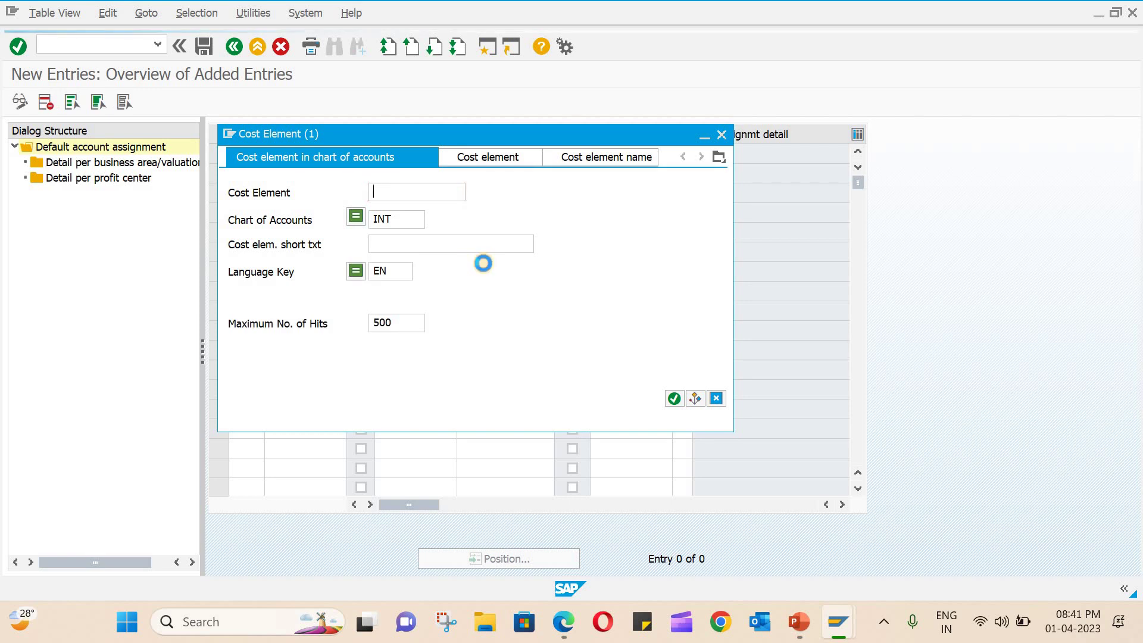
pyautogui.doubleClick(252, 470)
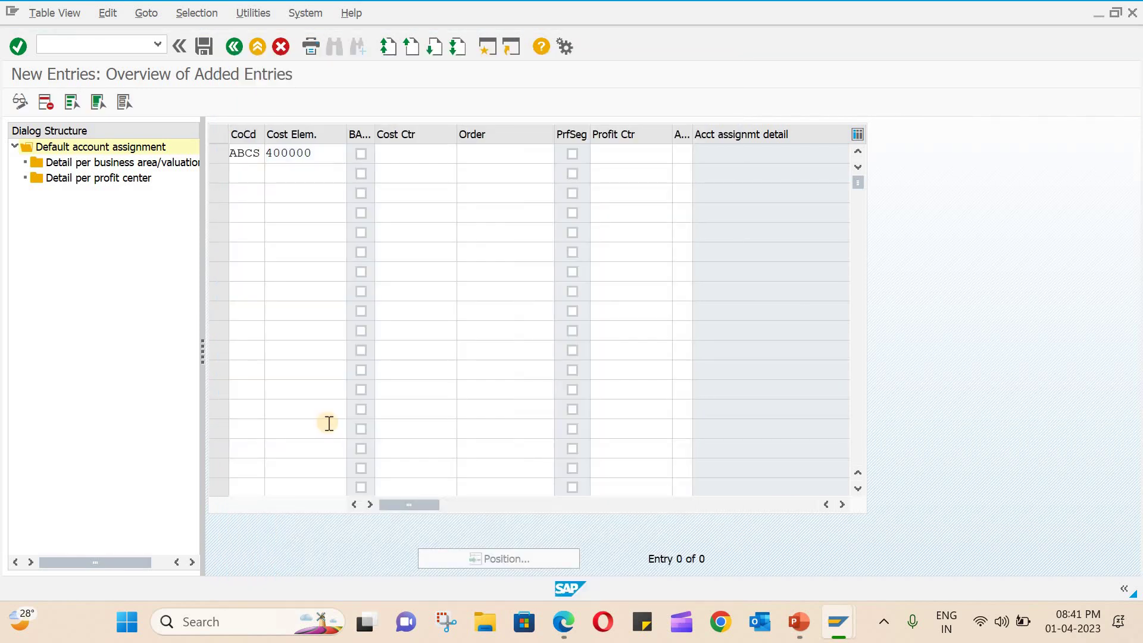
# Confirm the ABCS/400000 line and look up ABCS cost centers, highlighting ADM-100
pyautogui.press('Return')
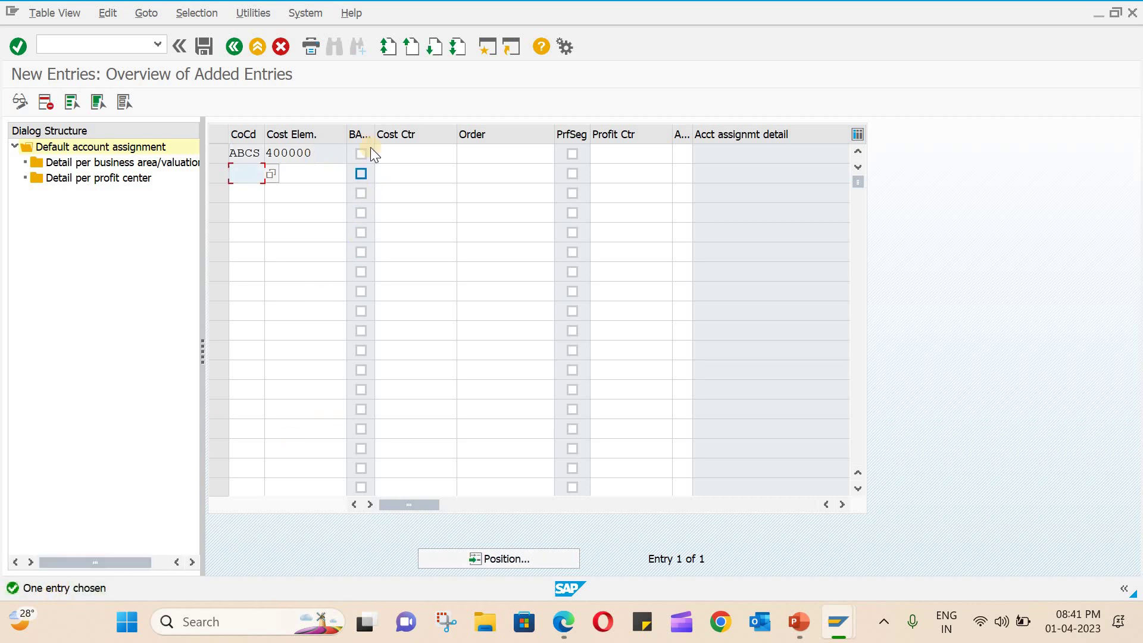
pyautogui.click(396, 153)
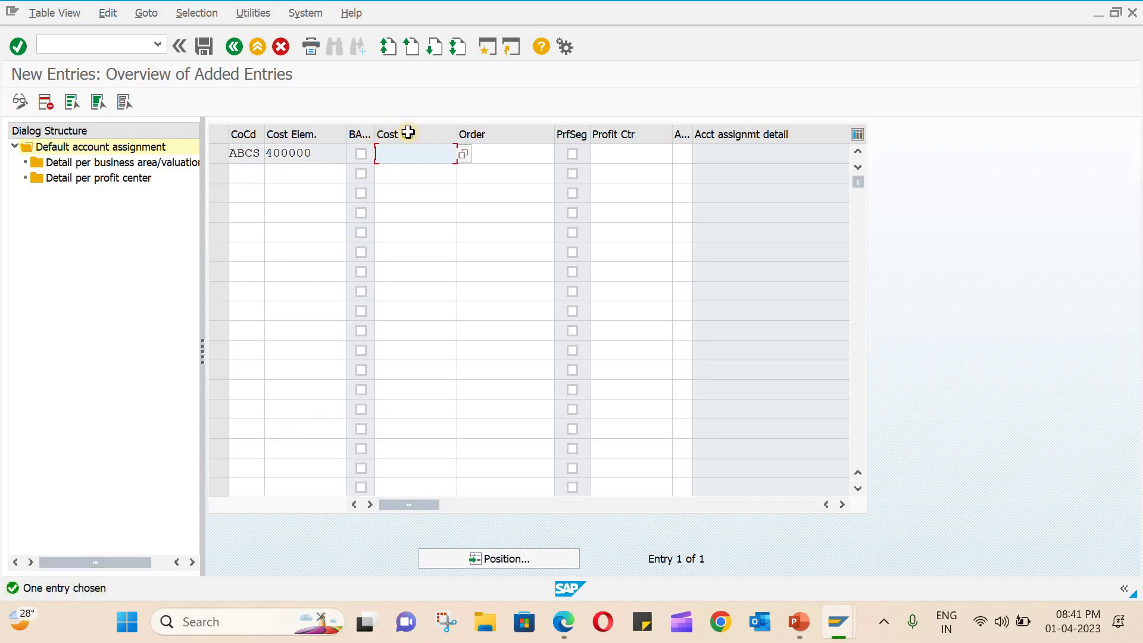
pyautogui.click(464, 154)
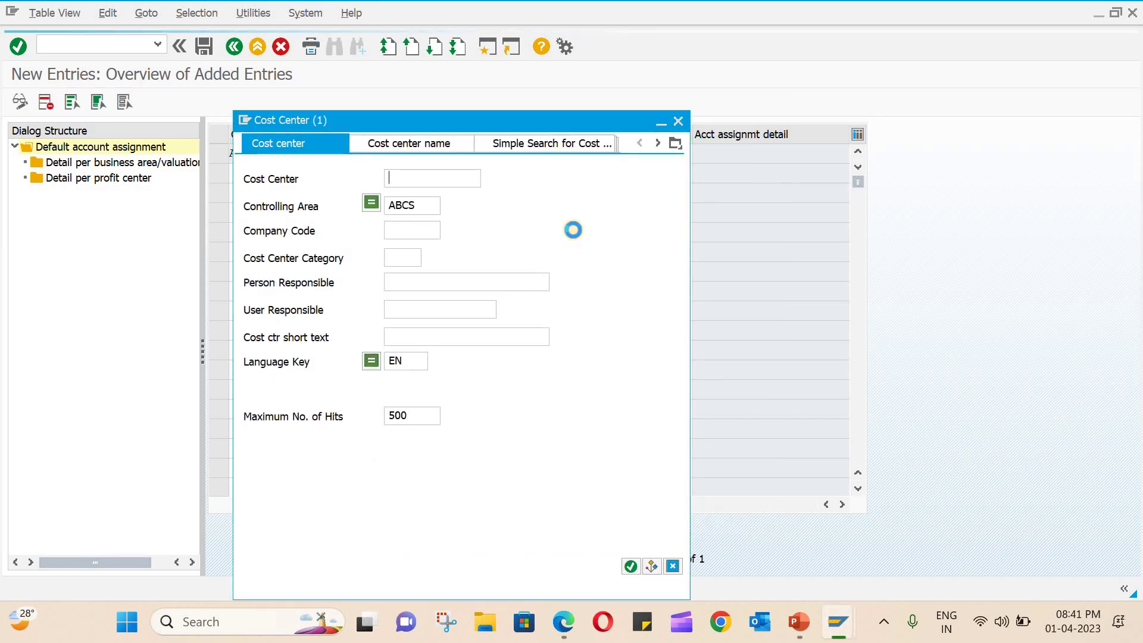
pyautogui.press('Return')
pyautogui.click(262, 130)
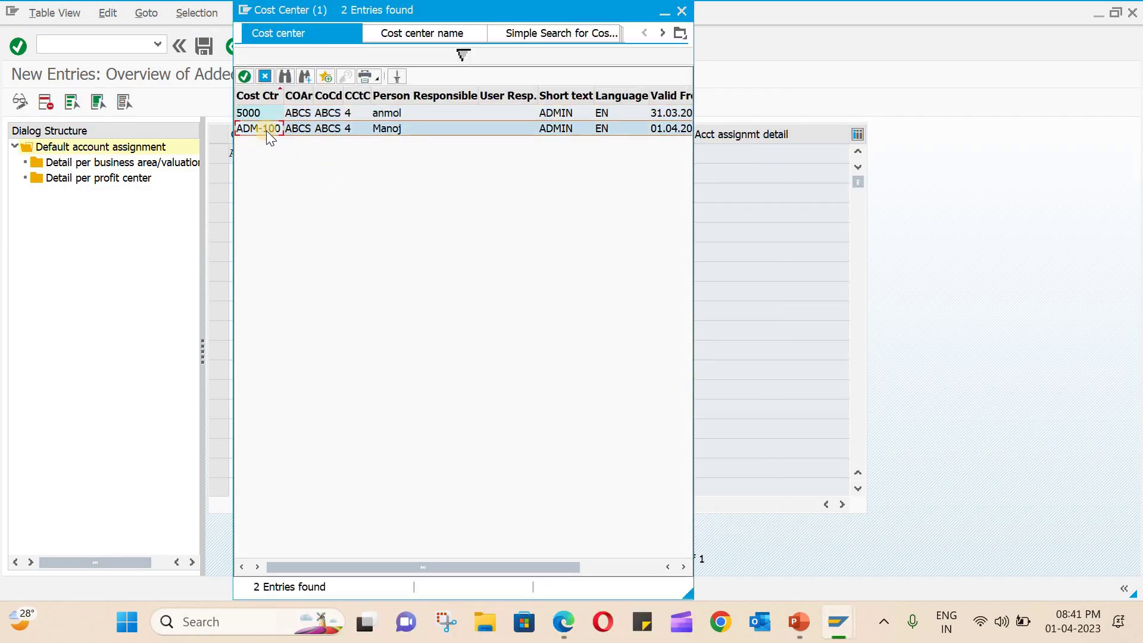
pyautogui.click(684, 9)
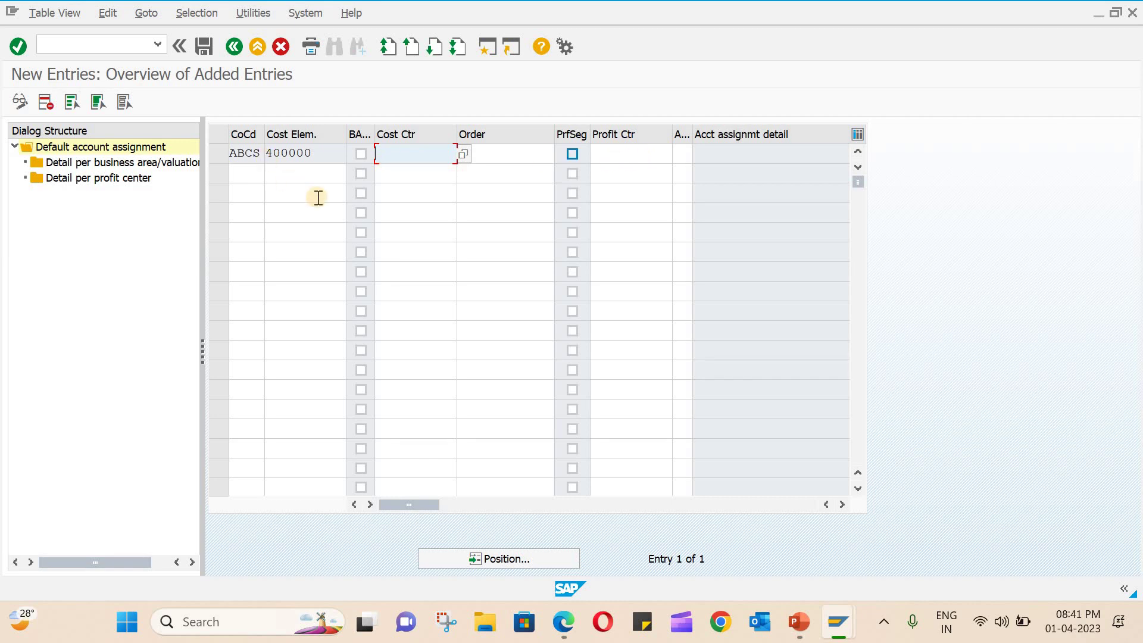
# Save the entry to the proposed customizing request and return to SAP Easy Access
pyautogui.click(206, 47)
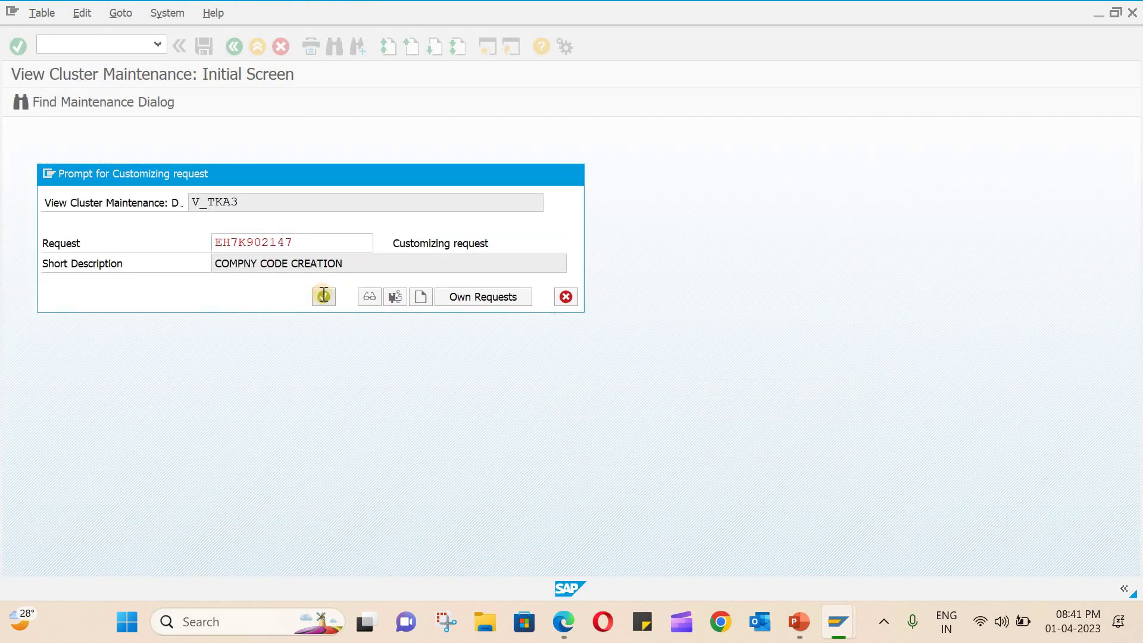
pyautogui.click(323, 294)
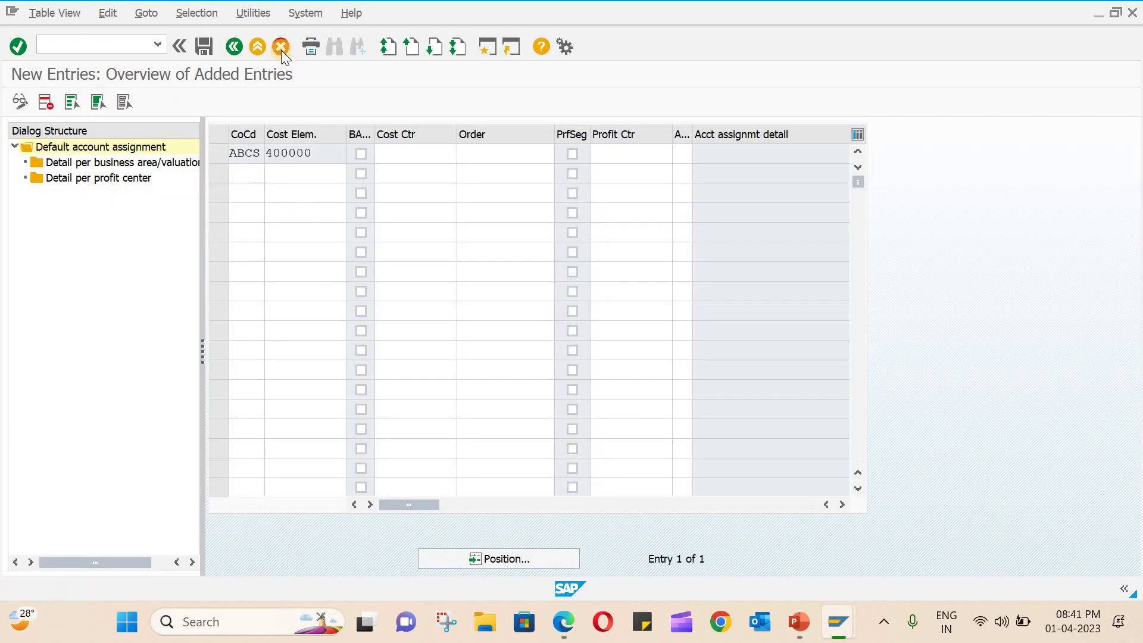
pyautogui.click(281, 48)
pyautogui.click(281, 48)
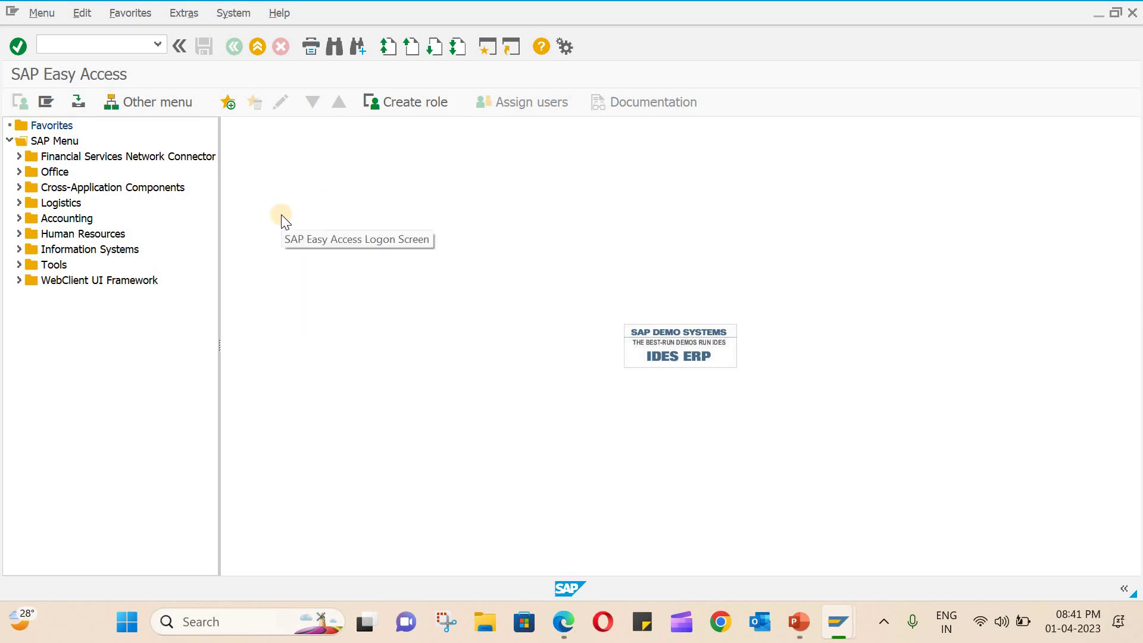
# Start a standard purchase order with ME21N and set VK suppliers as its vendor
pyautogui.click(79, 40)
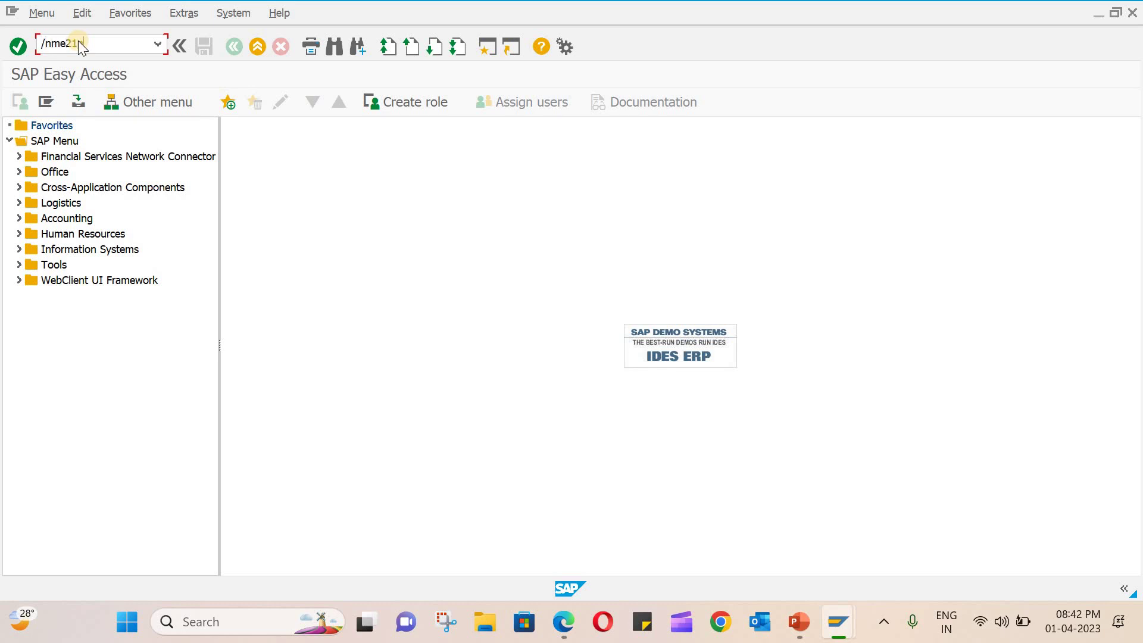
pyautogui.press('Return')
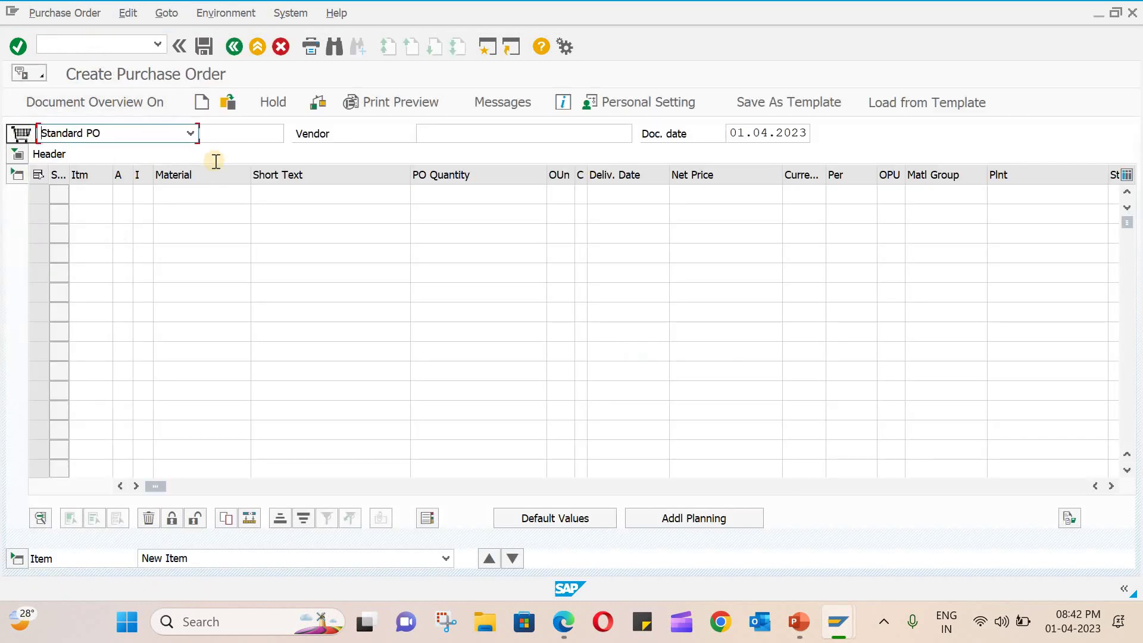
pyautogui.click(475, 133)
pyautogui.write('ven-101')
pyautogui.press('Return')
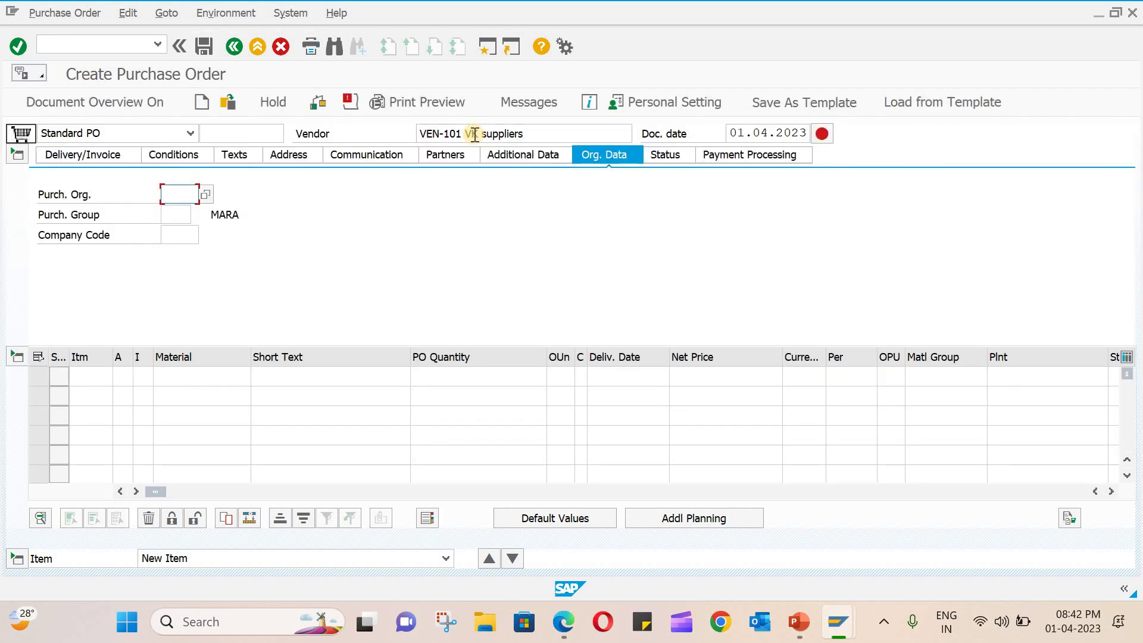